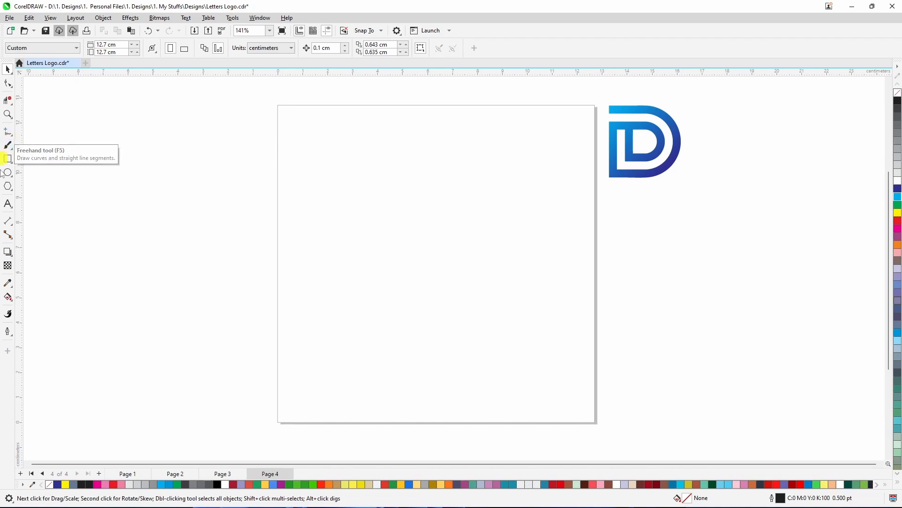
# Demonstrate the Freehand tool by sketching a wavy scribble and a straight vertical line about 4.2 cm long
pyautogui.click(8, 133)
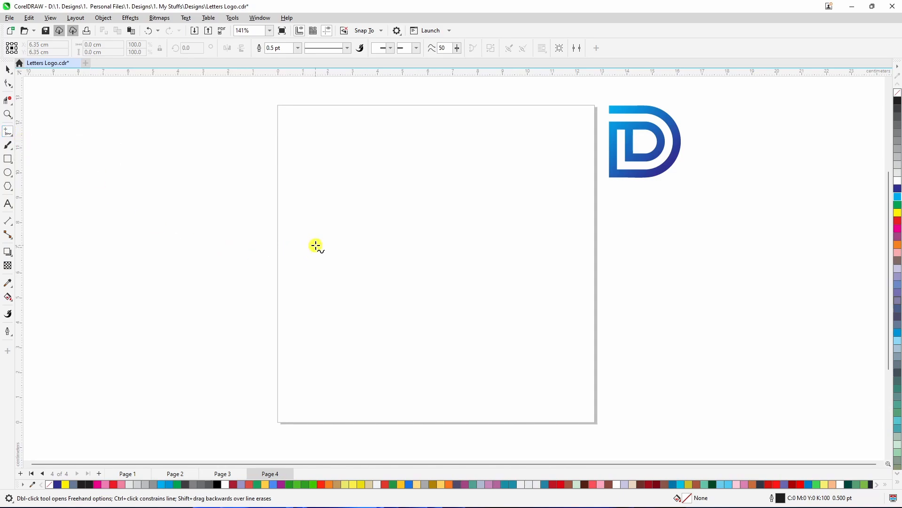
pyautogui.moveTo(317, 244)
pyautogui.mouseDown()
pyautogui.moveTo(360, 252)
pyautogui.moveTo(376, 234)
pyautogui.moveTo(448, 253)
pyautogui.moveTo(449, 197)
pyautogui.moveTo(475, 247)
pyautogui.moveTo(448, 214)
pyautogui.moveTo(490, 209)
pyautogui.moveTo(496, 221)
pyautogui.moveTo(523, 198)
pyautogui.moveTo(425, 246)
pyautogui.moveTo(519, 208)
pyautogui.moveTo(564, 253)
pyautogui.mouseUp()
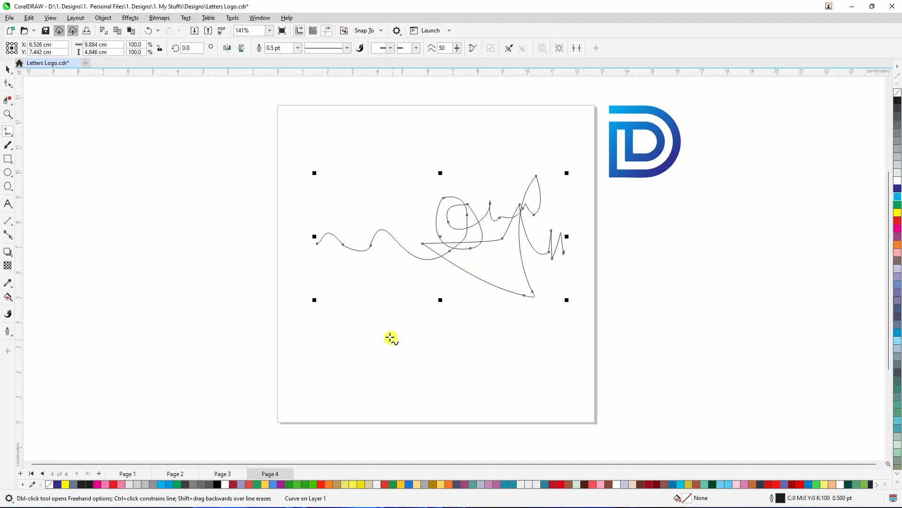
pyautogui.click(359, 306)
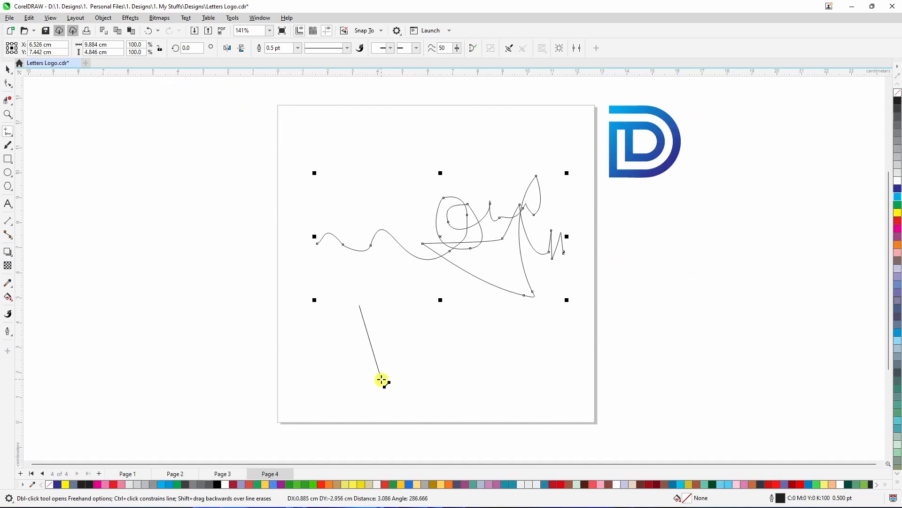
pyautogui.click(360, 410)
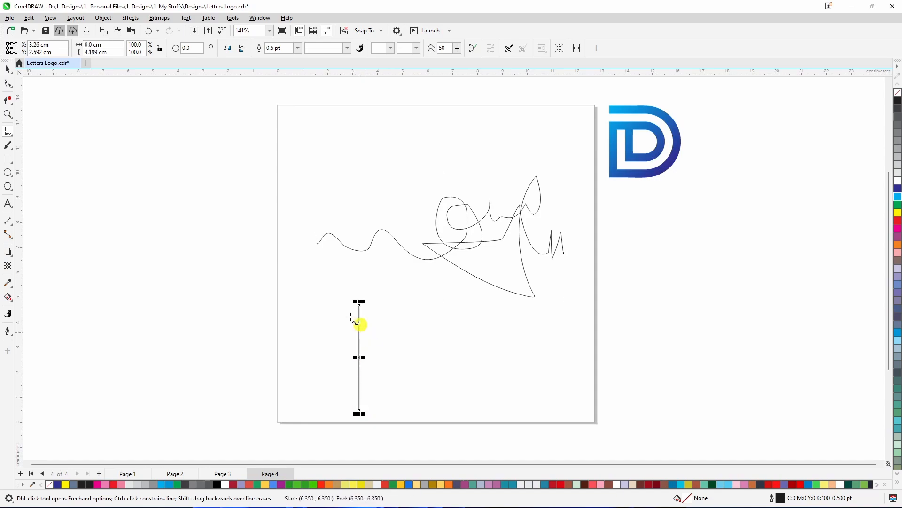
# Delete the vertical line and the scribble curve from the page
pyautogui.click(8, 84)
pyautogui.press('space')
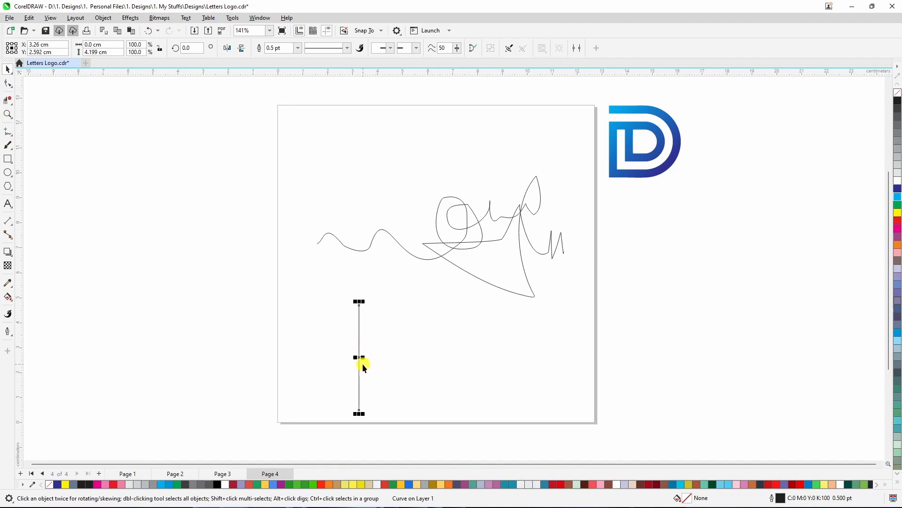
pyautogui.moveTo(359, 358); pyautogui.dragTo(353, 350)
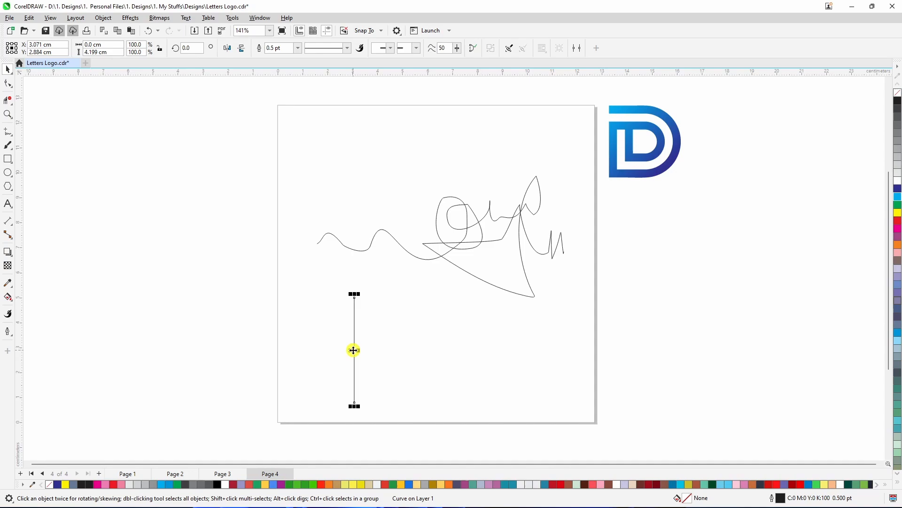
pyautogui.press('Delete')
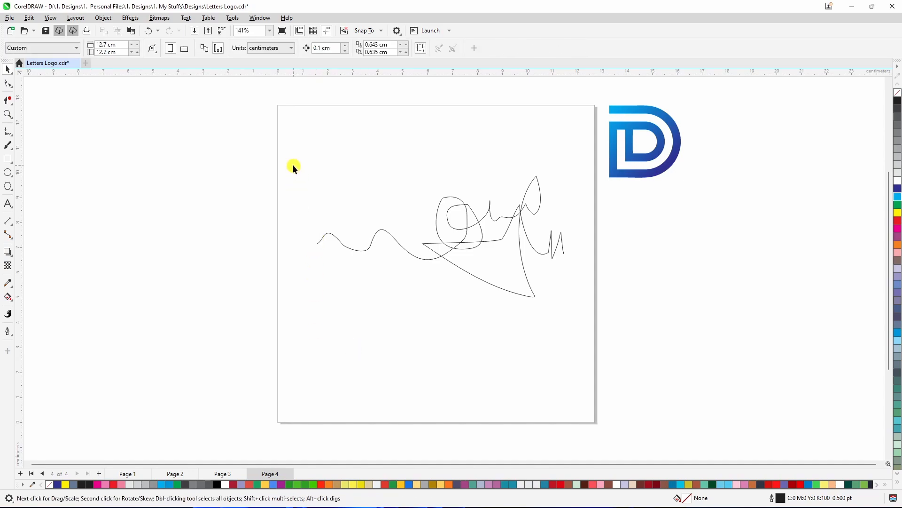
pyautogui.moveTo(513, 357); pyautogui.dragTo(575, 393)
pyautogui.press('Delete')
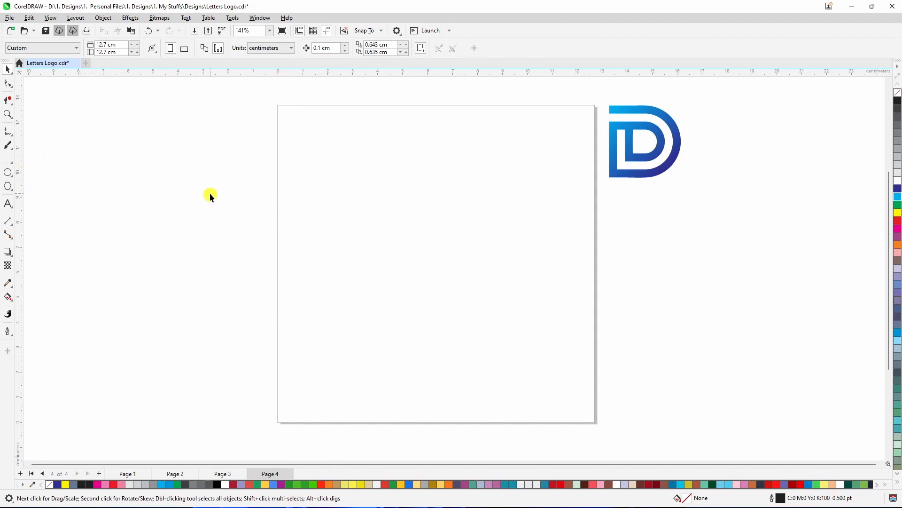
# Draw a straight vertical line about 7.9 cm long with the Freehand tool
pyautogui.press('F5')
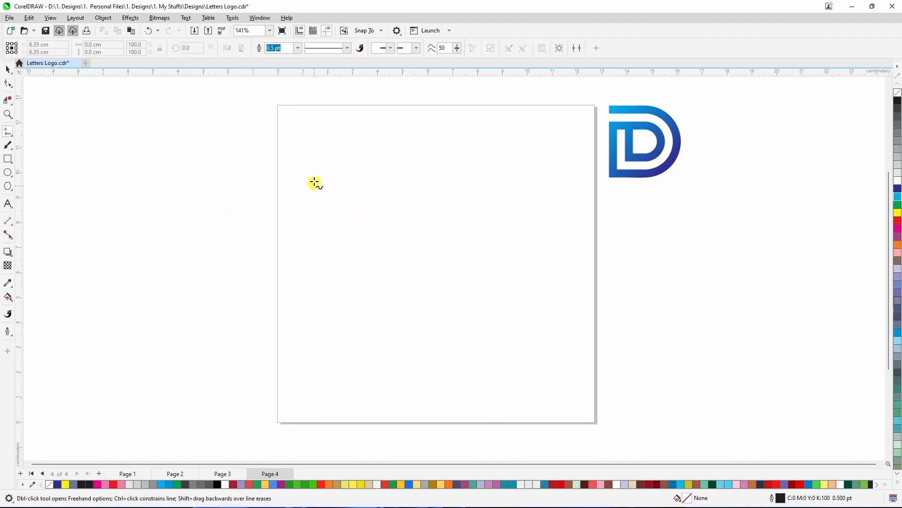
pyautogui.click(315, 181)
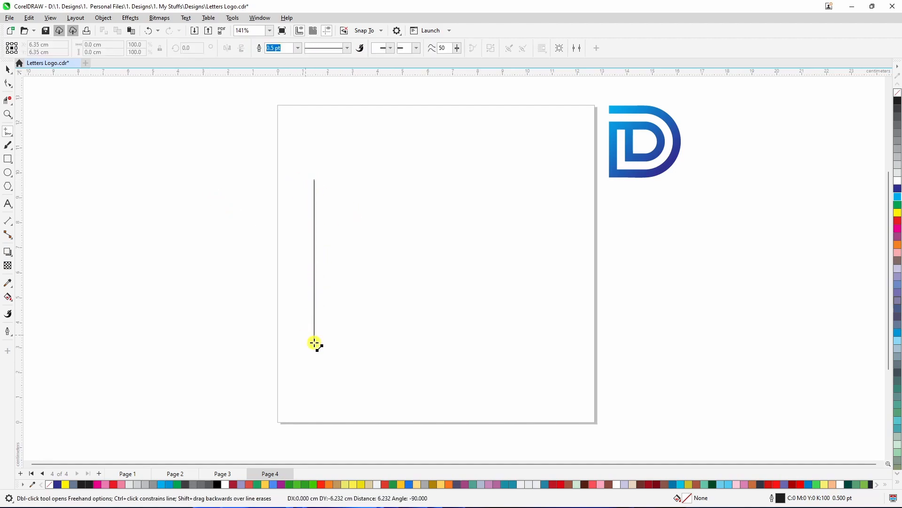
pyautogui.click(314, 378)
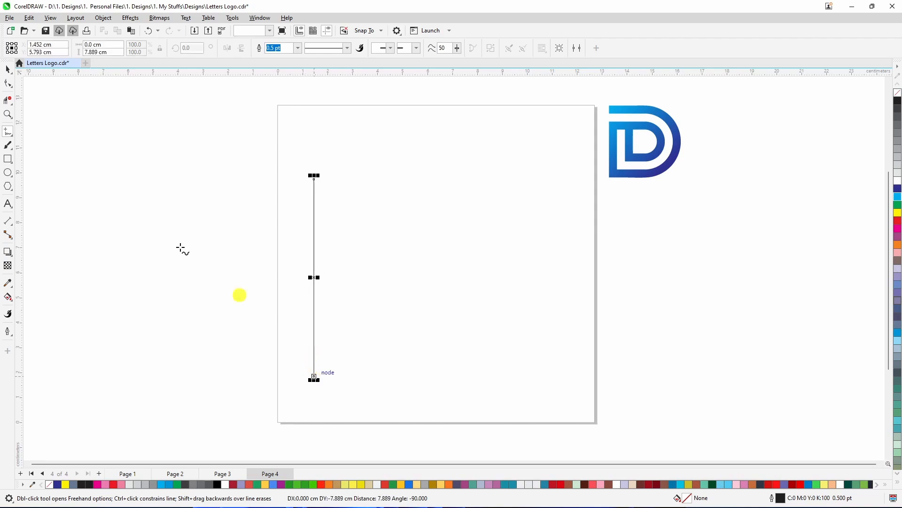
pyautogui.click(8, 70)
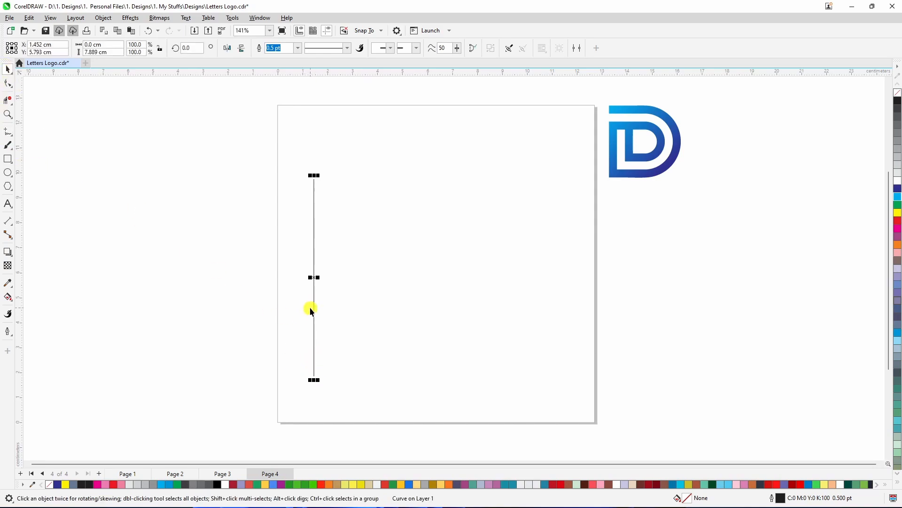
# Make a copy of the vertical line offset slightly to its right
pyautogui.scroll(2, 311, 306)
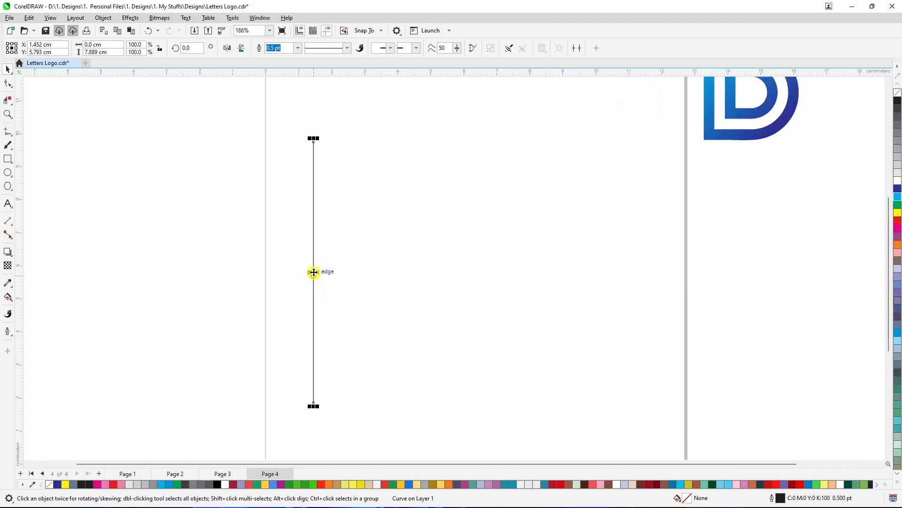
pyautogui.moveTo(314, 273); pyautogui.dragTo(314, 272)
pyautogui.moveTo(314, 272); pyautogui.dragTo(327, 273)
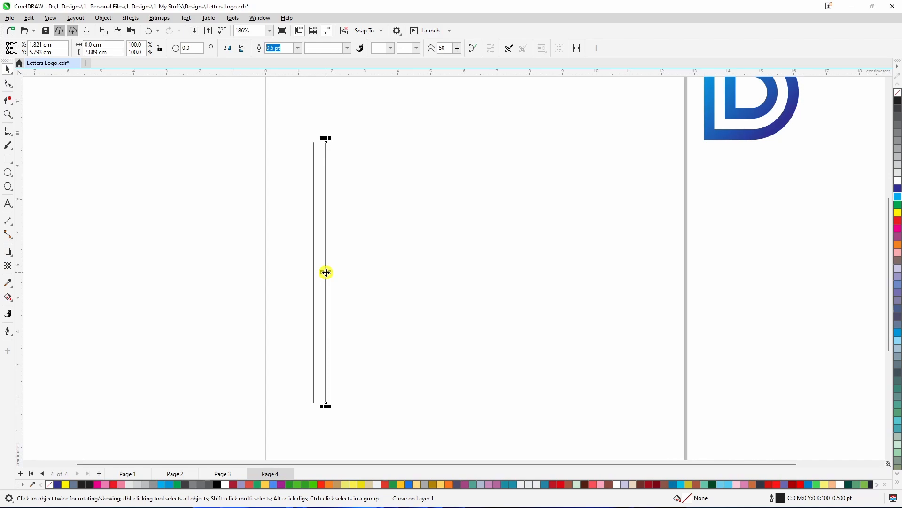
# Repeat the duplicate several times to build a row of ten evenly spaced vertical lines
pyautogui.hotkey('ctrl', 'd')
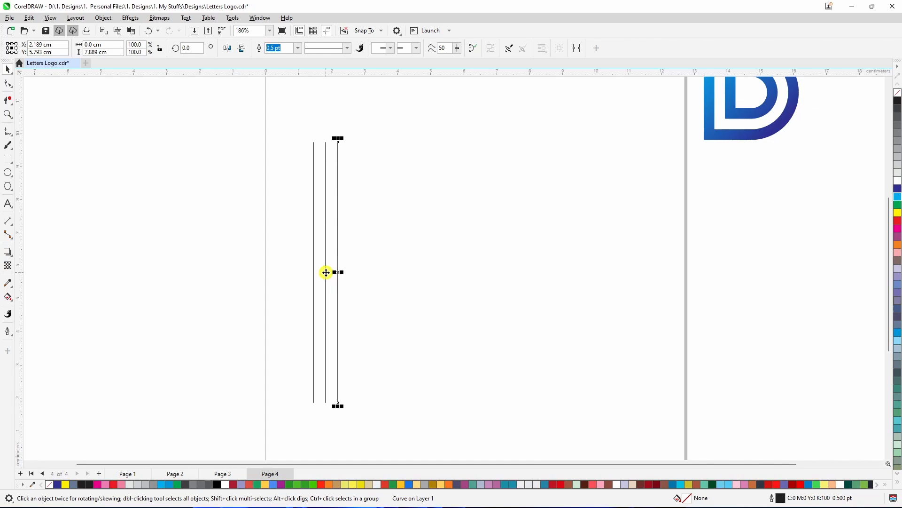
pyautogui.hotkey('ctrl', 'd')
pyautogui.hotkey('ctrl', 'd')
pyautogui.hotkey('ctrl', 'd')
pyautogui.hotkey('ctrl', 'd')
pyautogui.hotkey('ctrl', 'd')
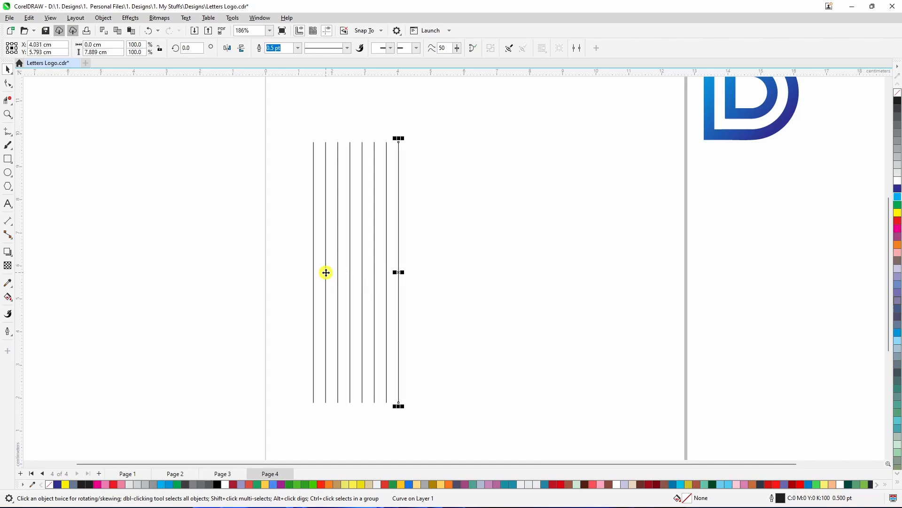
pyautogui.hotkey('ctrl', 'd')
pyautogui.hotkey('ctrl', 'd')
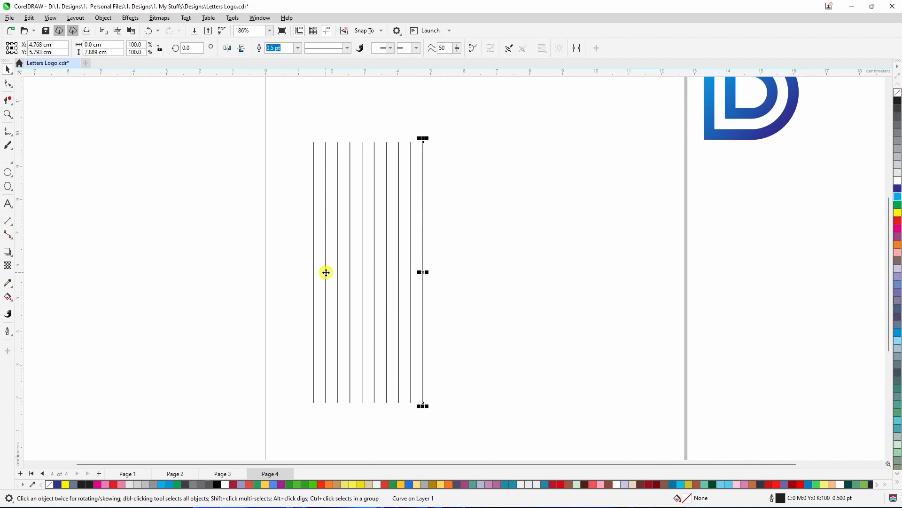
# Select all ten vertical lines and group them
pyautogui.click(289, 252)
pyautogui.moveTo(281, 112); pyautogui.dragTo(421, 379)
pyautogui.moveTo(447, 434); pyautogui.dragTo(449, 434)
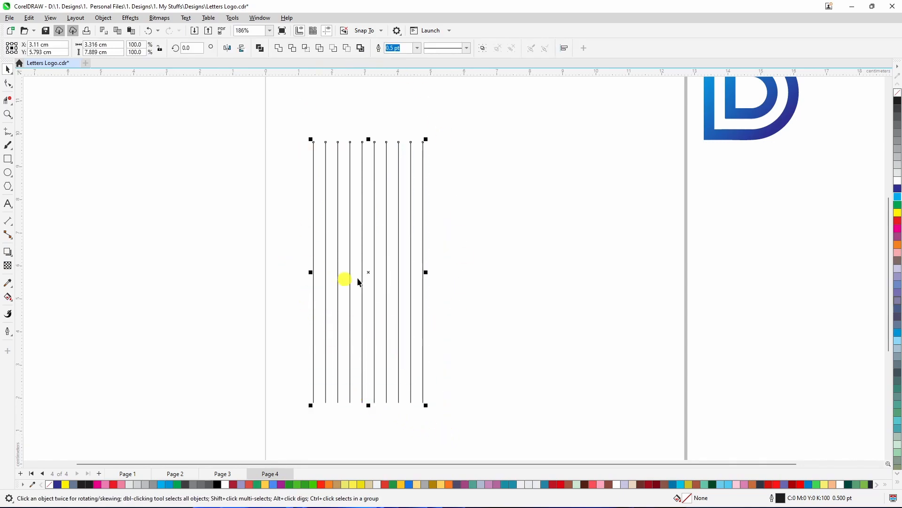
pyautogui.rightClick(374, 277)
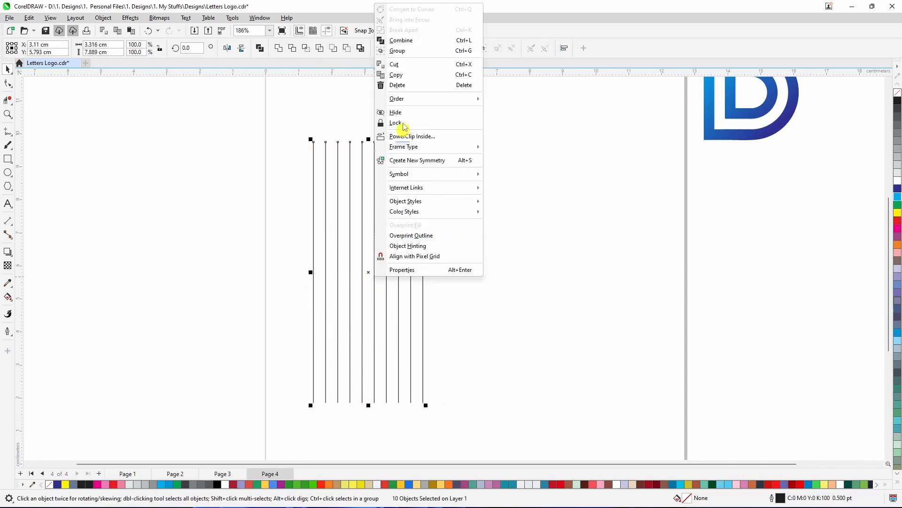
pyautogui.click(398, 51)
# Center the group of lines on the page
pyautogui.click(386, 334)
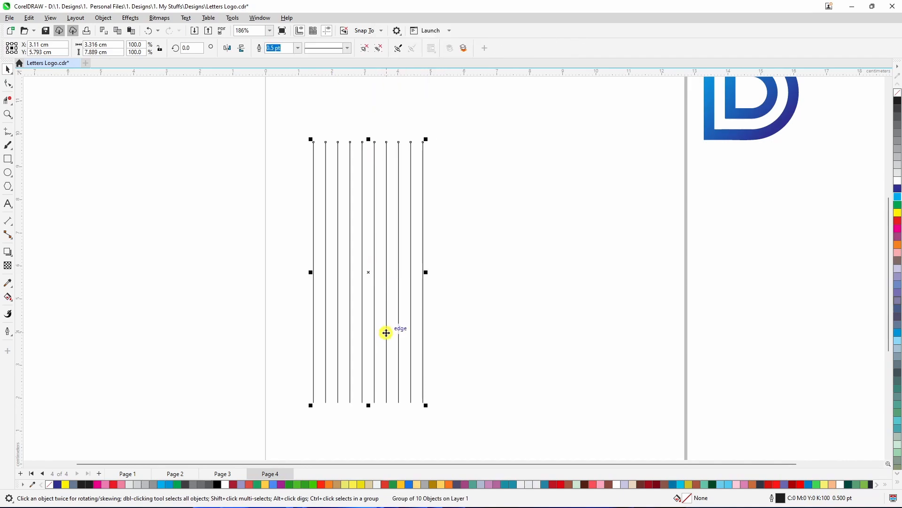
pyautogui.press('p')
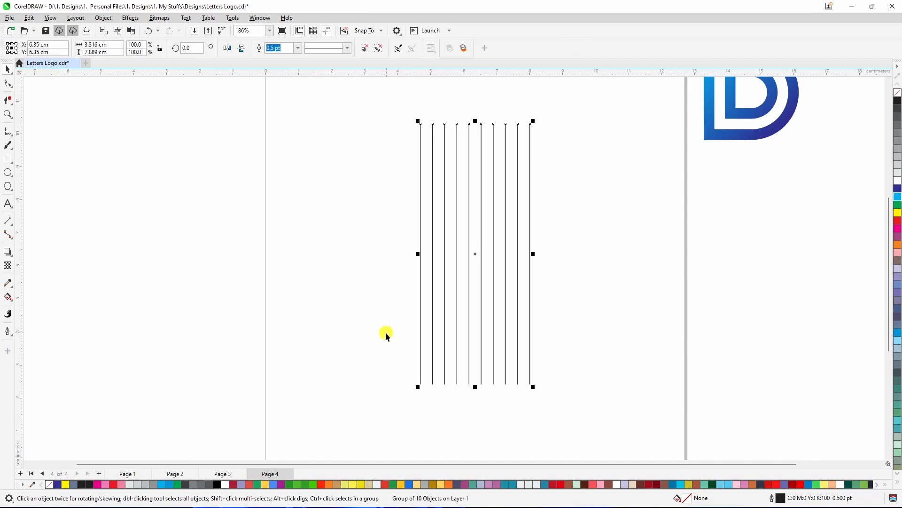
pyautogui.click(568, 320)
pyautogui.scroll(-2, 449, 293)
pyautogui.scroll(1, 465, 279)
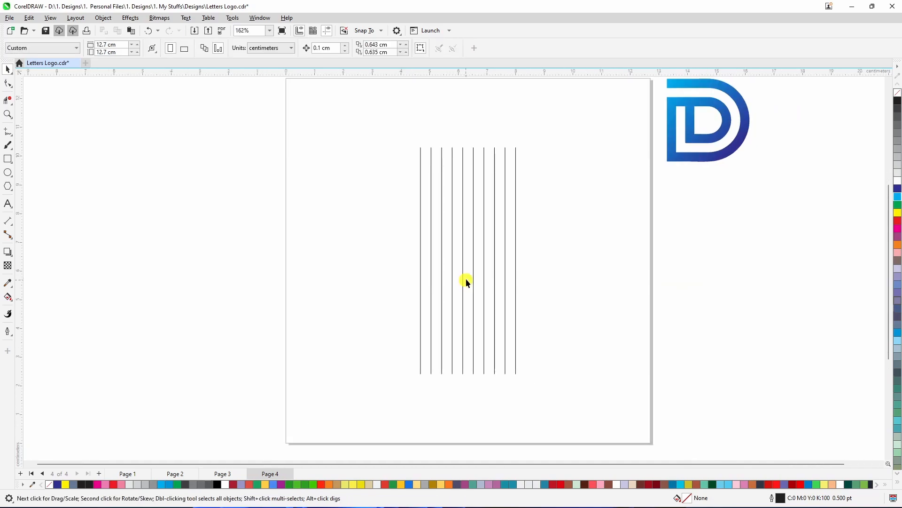
# Copy the line group and paste a copy in place
pyautogui.click(473, 260)
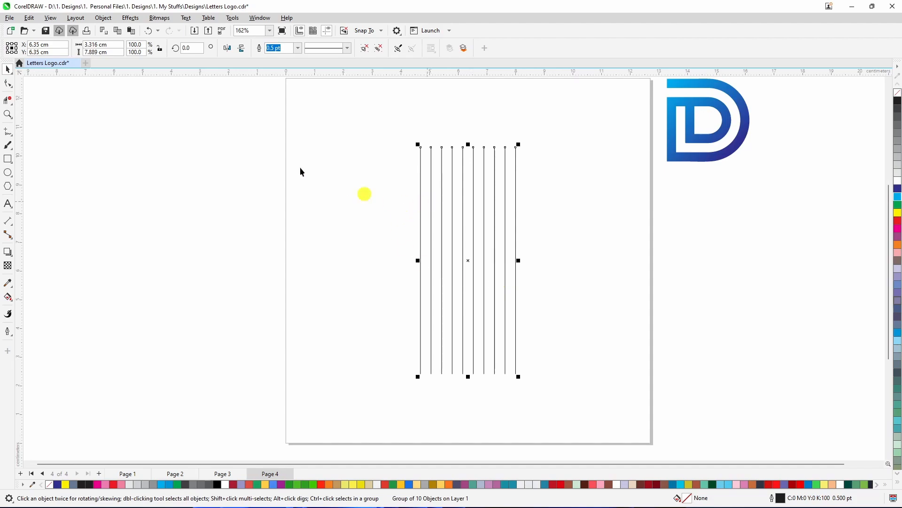
pyautogui.click(29, 18)
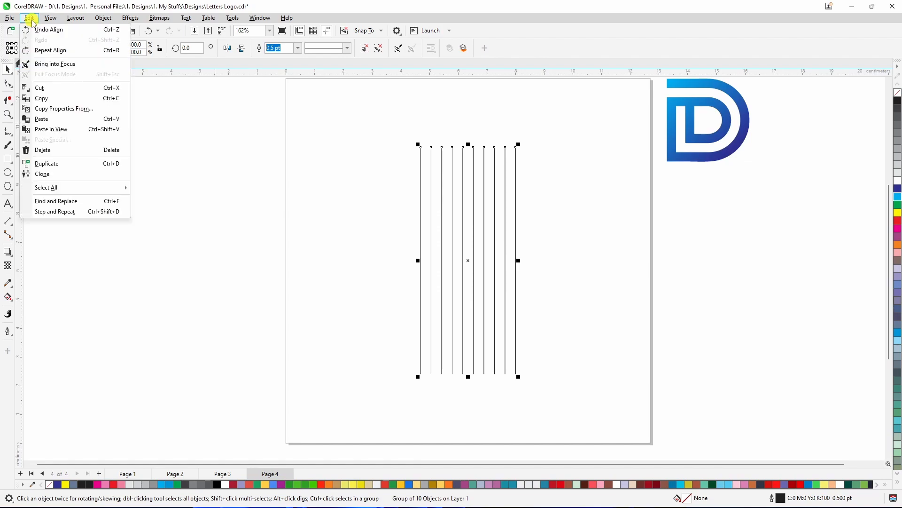
pyautogui.click(50, 98)
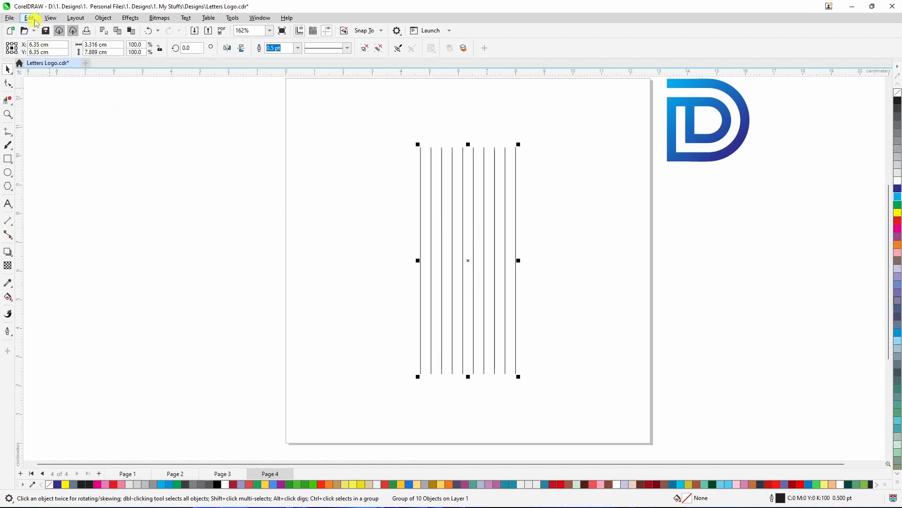
pyautogui.click(29, 18)
pyautogui.click(44, 118)
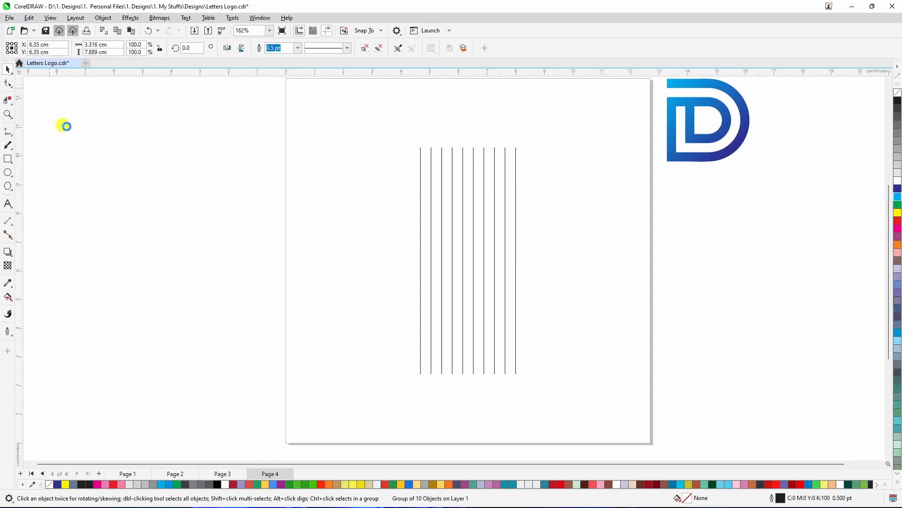
# Rotate the pasted copy to 270 degrees so the lines cross into a grid
pyautogui.click(473, 261)
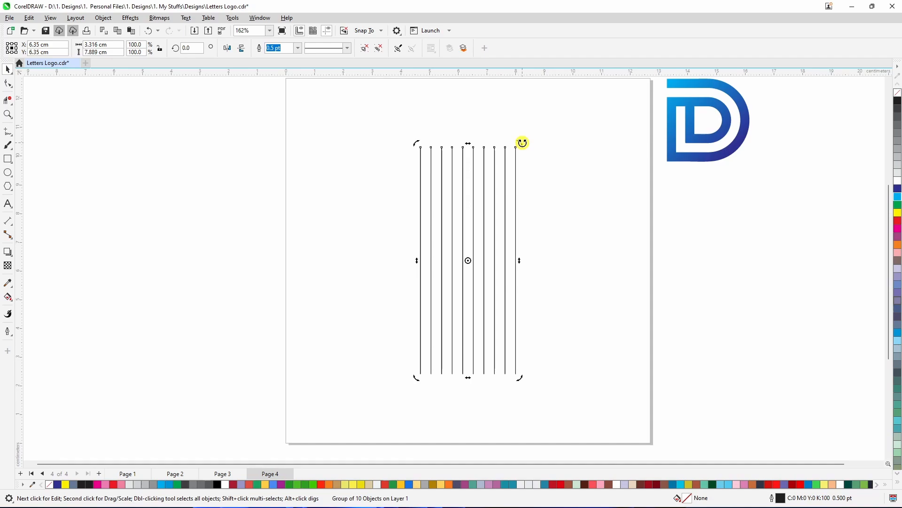
pyautogui.moveTo(522, 143); pyautogui.dragTo(611, 314)
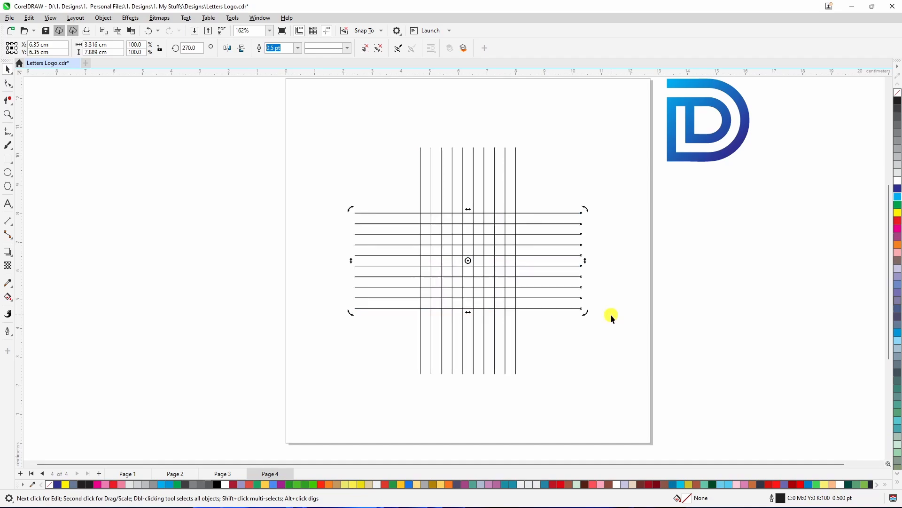
pyautogui.click(555, 347)
# Draw a circle about 3.2 cm across starting at a grid intersection and center it on the page
pyautogui.scroll(4, 447, 262)
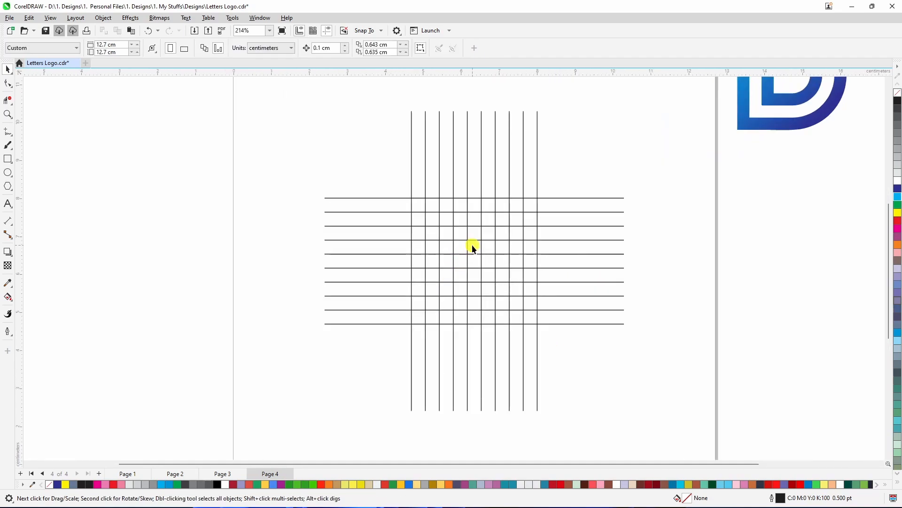
pyautogui.scroll(2, 505, 244)
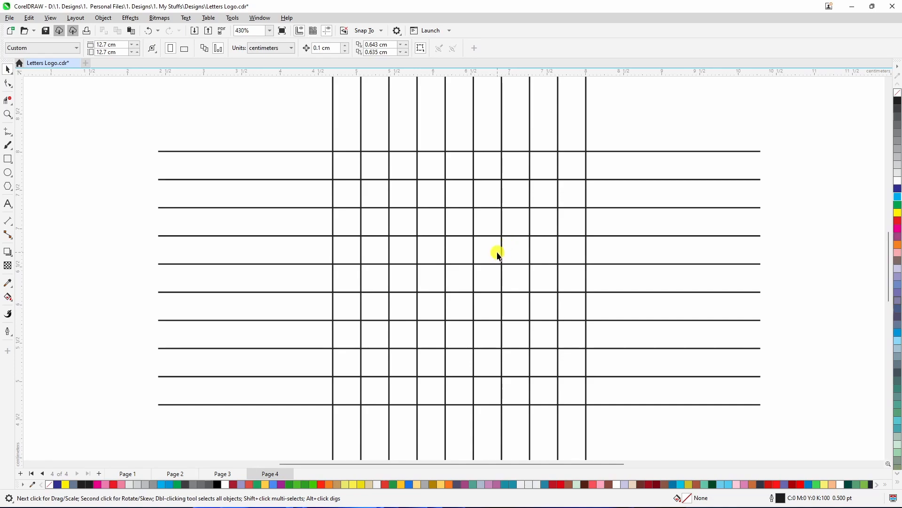
pyautogui.scroll(1, 497, 266)
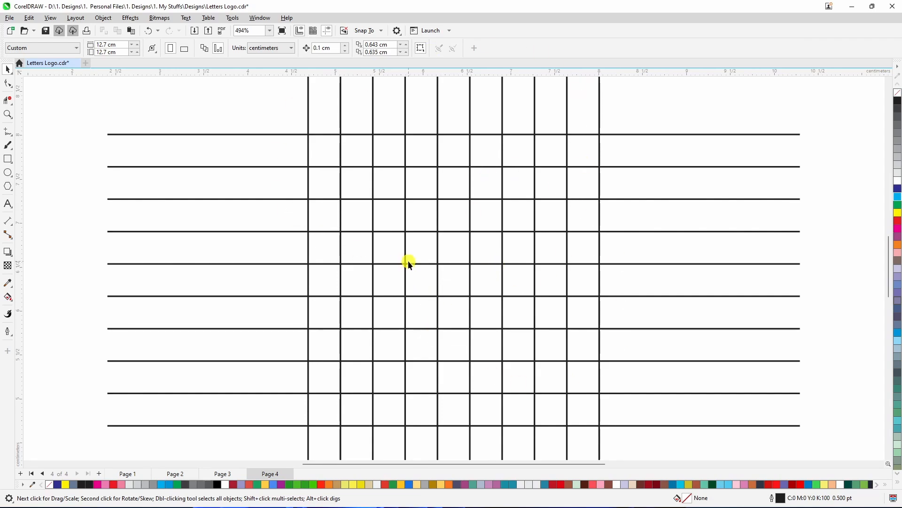
pyautogui.click(8, 173)
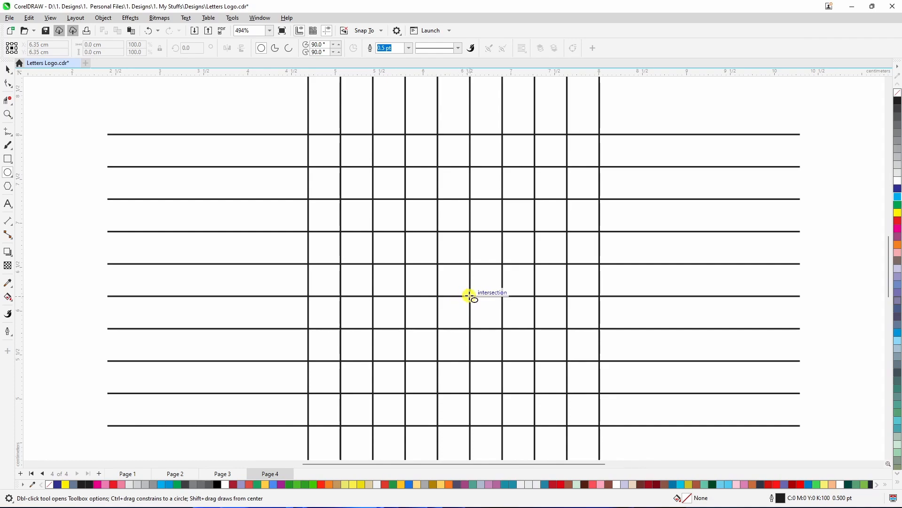
pyautogui.moveTo(469, 296); pyautogui.dragTo(570, 437)
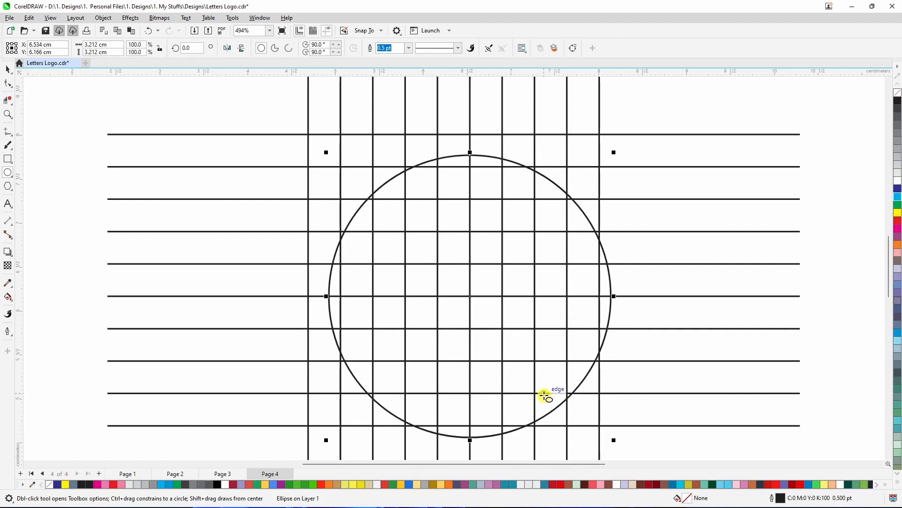
pyautogui.press('p')
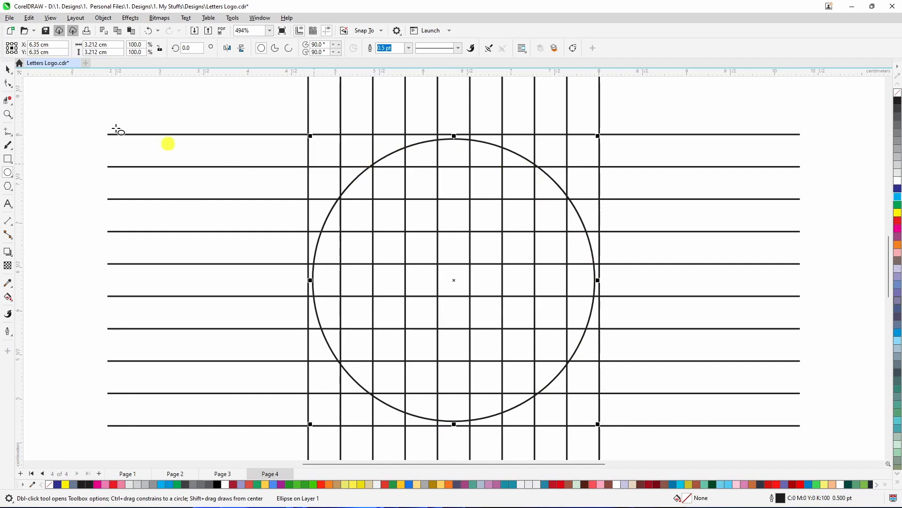
pyautogui.click(7, 70)
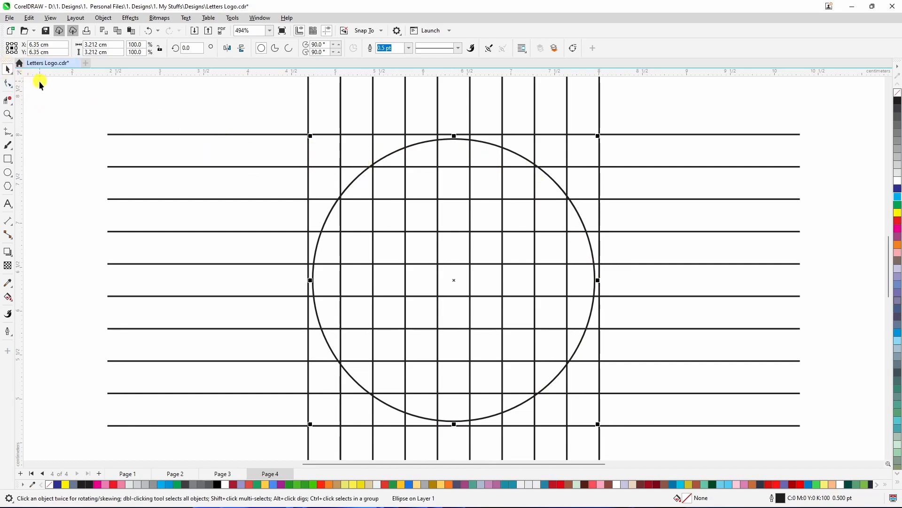
# Resize the circle to about 3.3 cm across to meet the outer grid lines and give it a red outline
pyautogui.moveTo(310, 136); pyautogui.dragTo(306, 132)
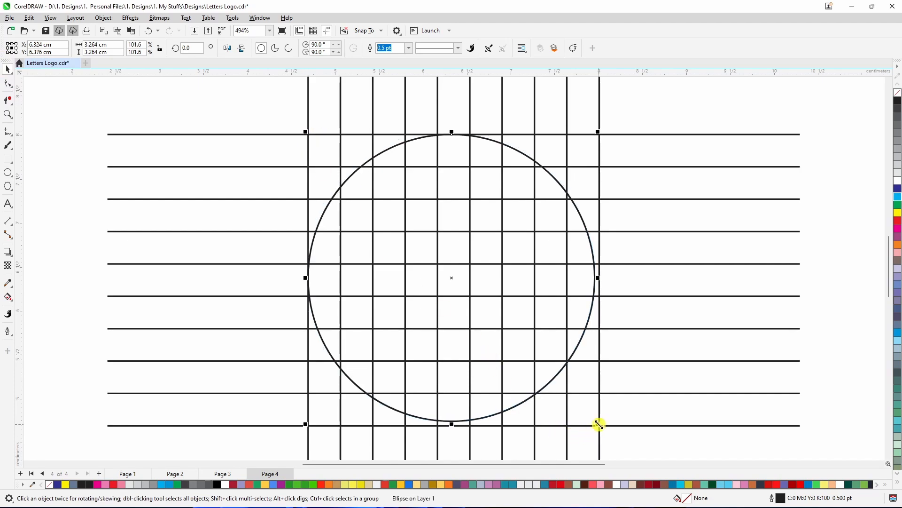
pyautogui.moveTo(597, 424); pyautogui.dragTo(602, 430)
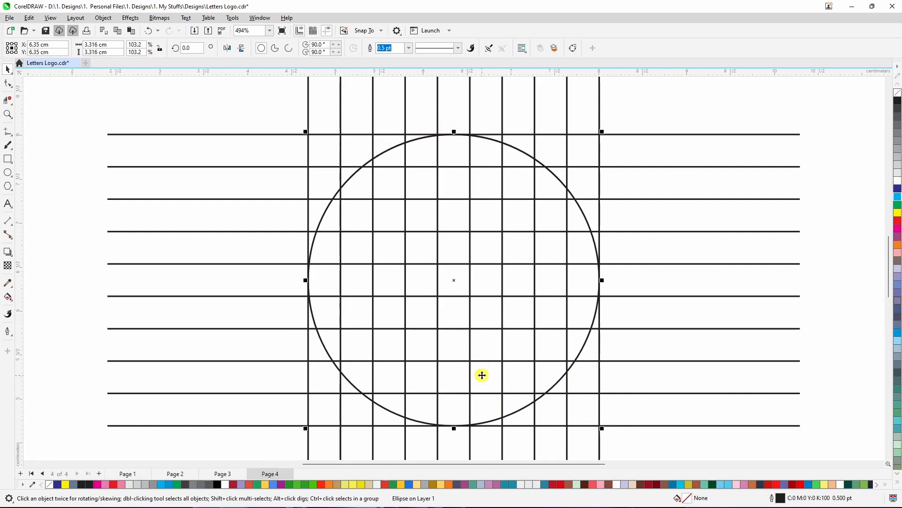
pyautogui.rightClick(898, 224)
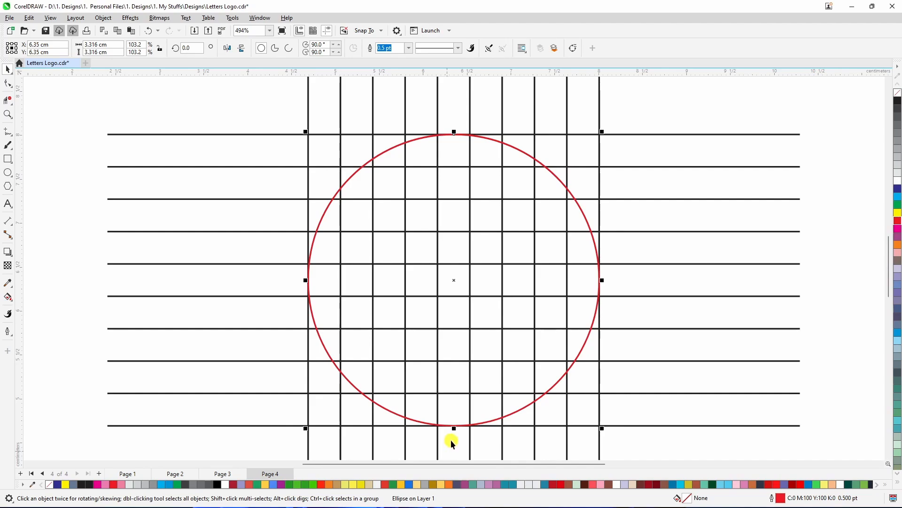
# Zoom in and out to inspect where the circle's edges meet the grid lines
pyautogui.scroll(4, 452, 424)
pyautogui.scroll(-4, 455, 414)
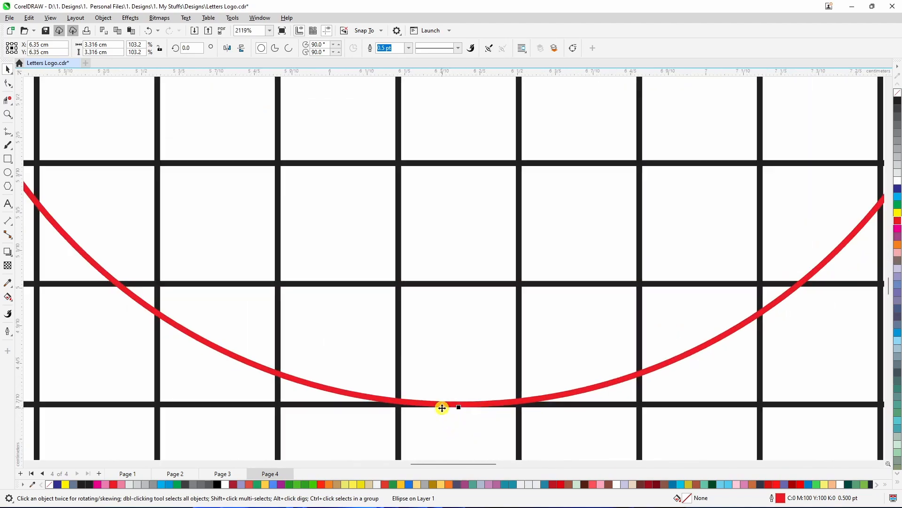
pyautogui.scroll(2, 639, 200)
pyautogui.scroll(5, 653, 226)
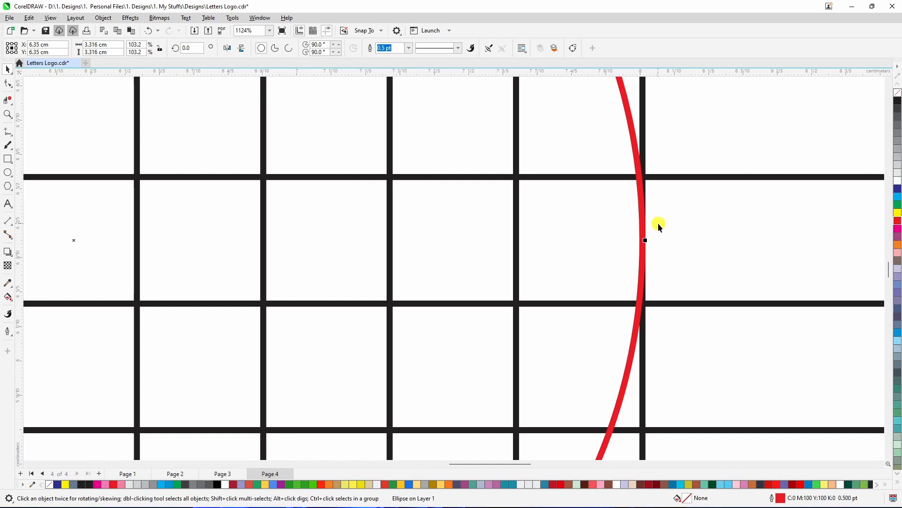
pyautogui.scroll(-1, 667, 289)
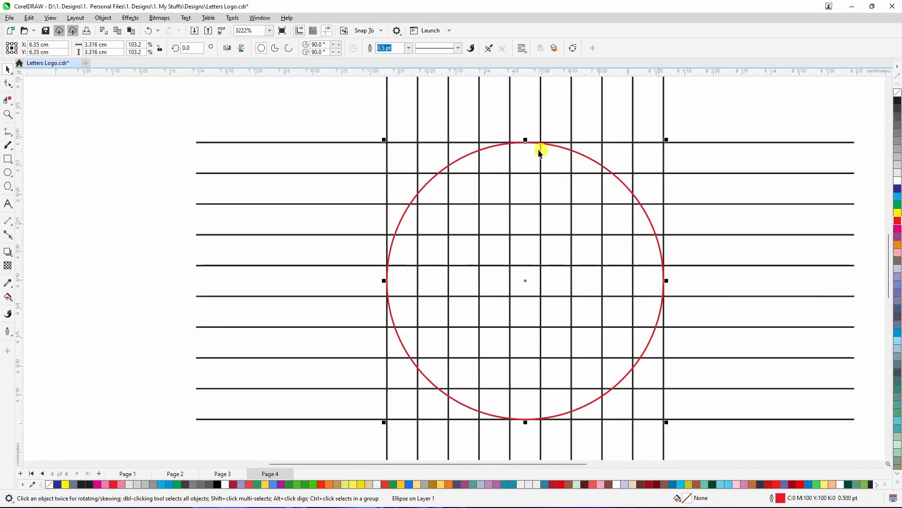
pyautogui.scroll(3, 540, 147)
pyautogui.scroll(-3, 302, 221)
pyautogui.scroll(-2, 303, 221)
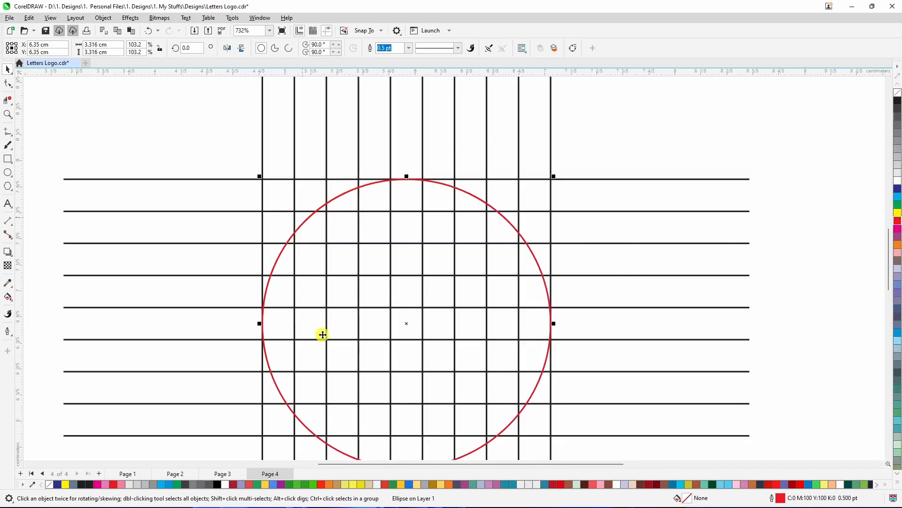
pyautogui.scroll(2, 403, 322)
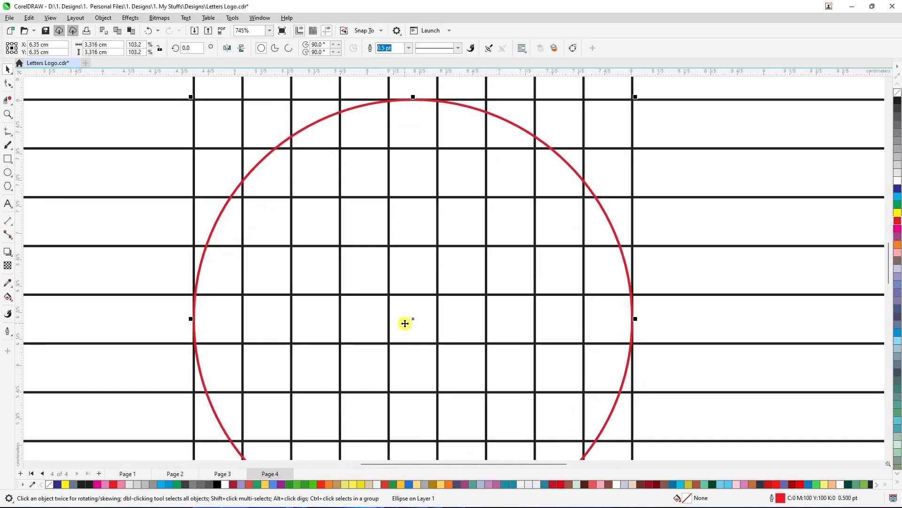
pyautogui.scroll(-5, 404, 323)
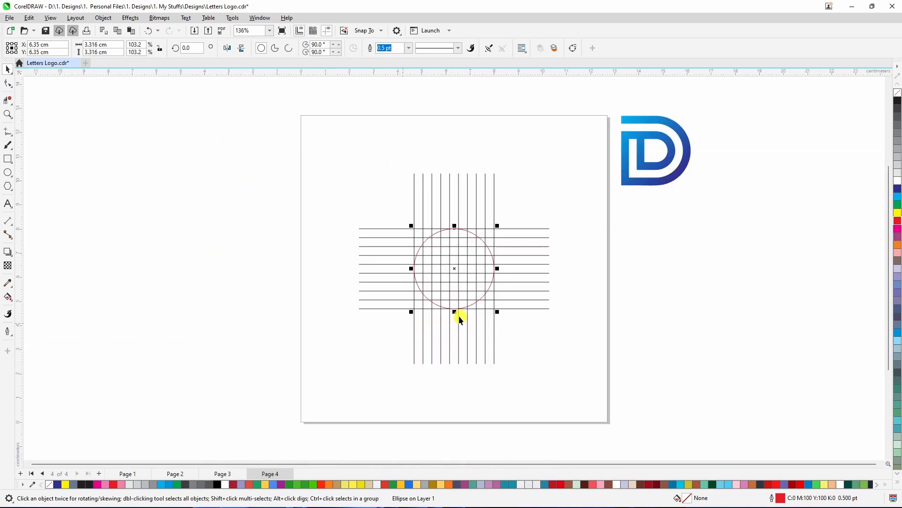
pyautogui.scroll(4, 457, 268)
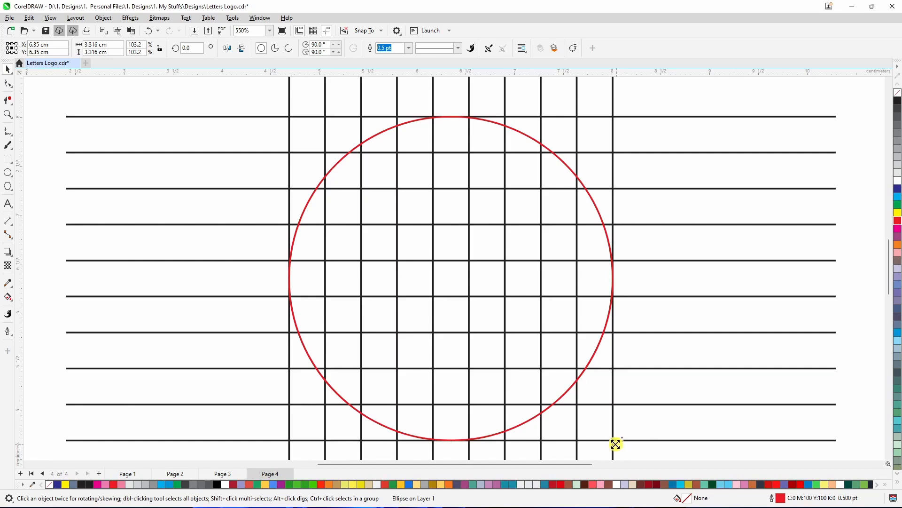
# Scale down copies of the circle to form concentric circles, the smallest about 1.1 cm across
pyautogui.moveTo(616, 443); pyautogui.dragTo(507, 357)
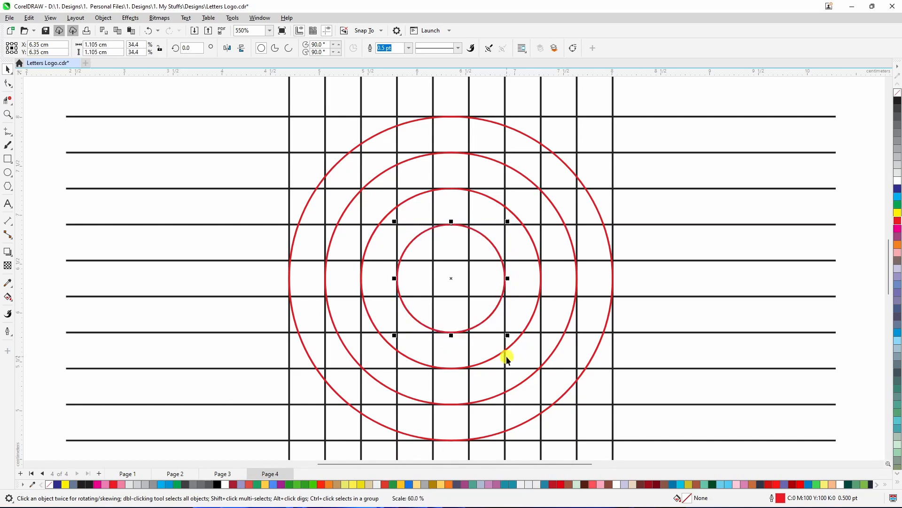
pyautogui.scroll(-3, 498, 278)
pyautogui.scroll(3, 499, 279)
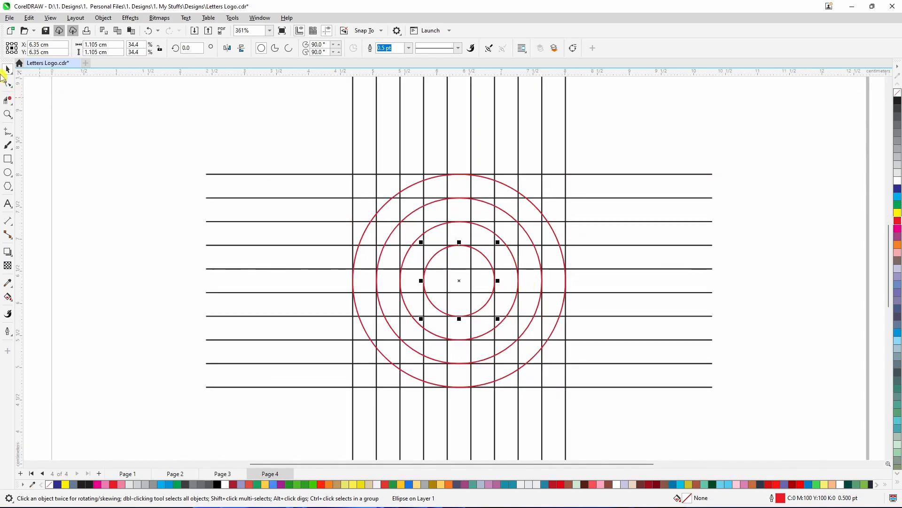
pyautogui.scroll(-1, 157, 228)
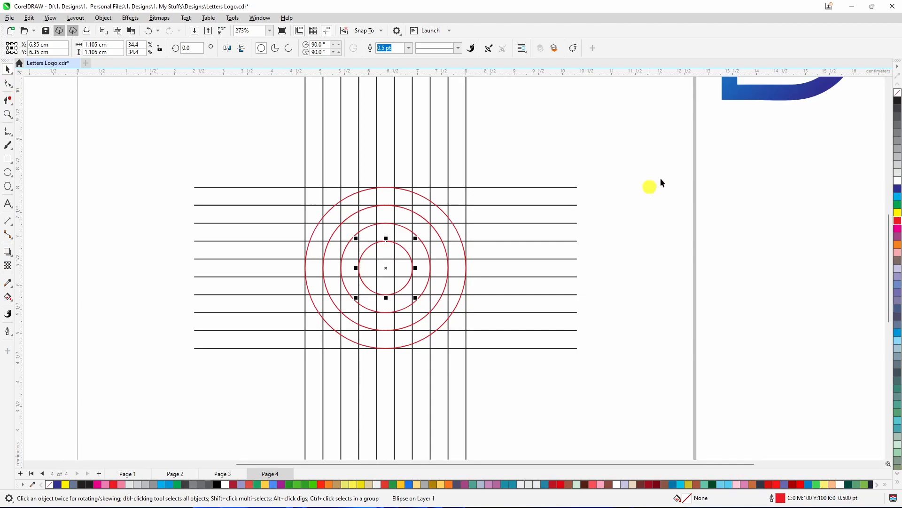
# Move the blue D logo reference next to the grid for comparison
pyautogui.moveTo(743, 96); pyautogui.dragTo(620, 331)
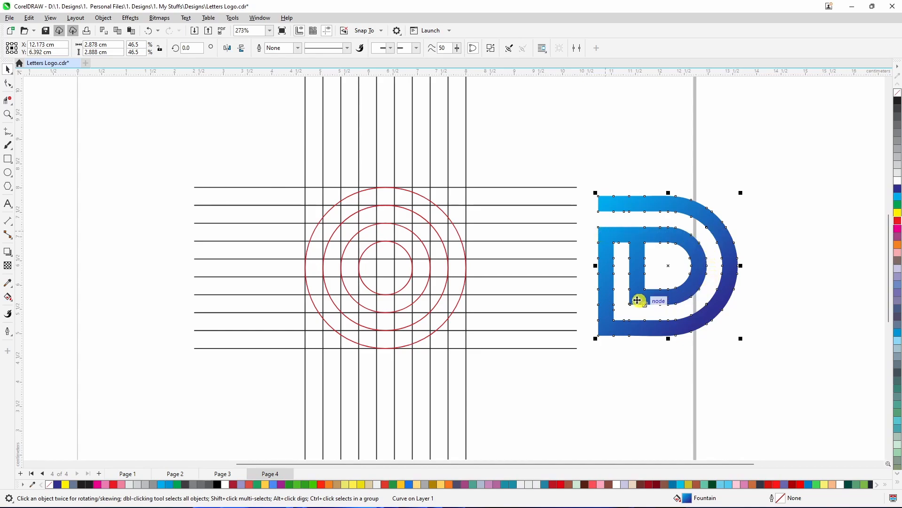
pyautogui.click(551, 409)
pyautogui.scroll(2, 382, 272)
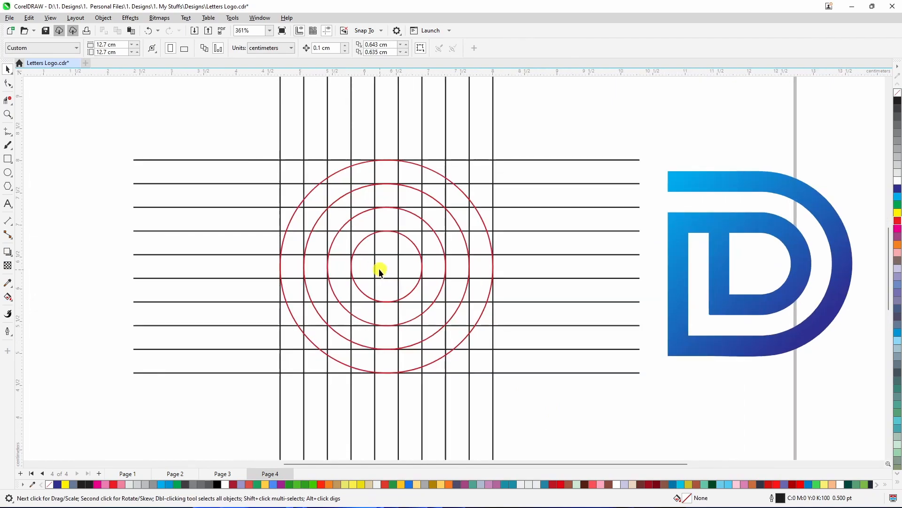
pyautogui.scroll(1, 379, 266)
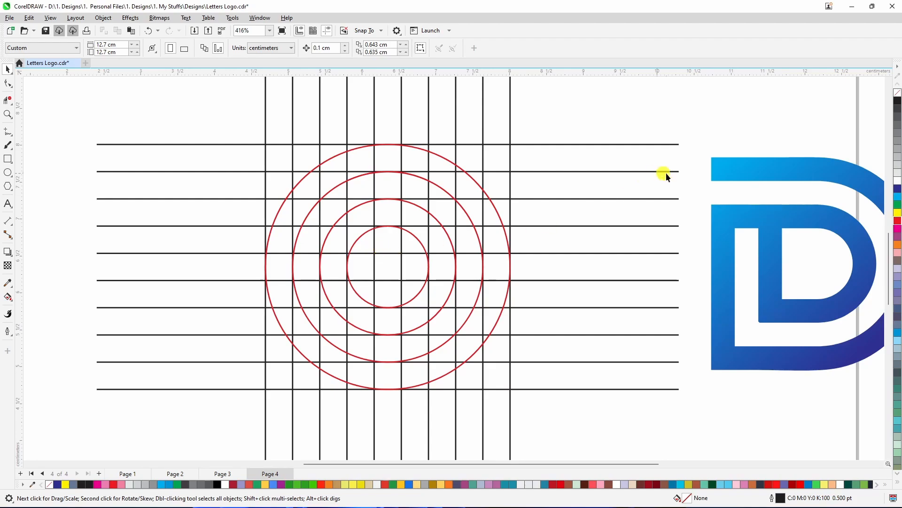
# Pick the Virtual Segment Delete tool and remove grid and arc segments at the outer circle's upper left
pyautogui.click(12, 103)
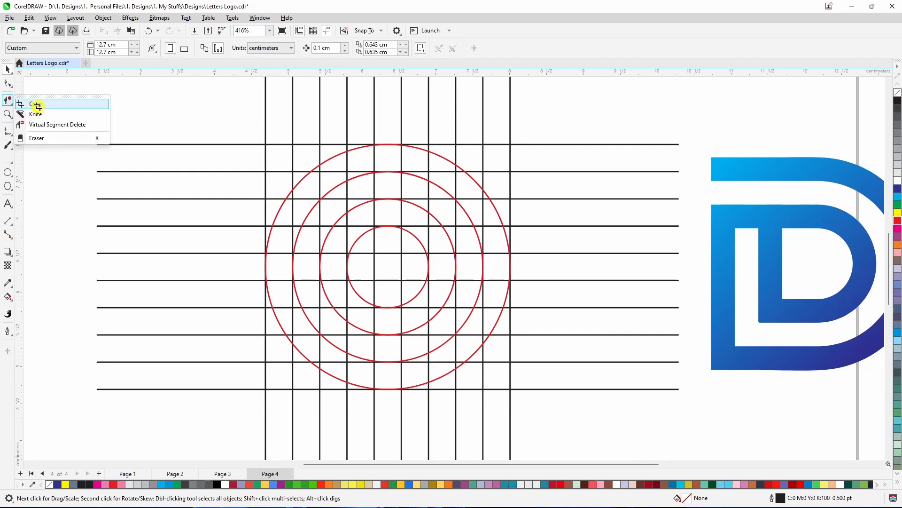
pyautogui.click(37, 106)
pyautogui.click(9, 71)
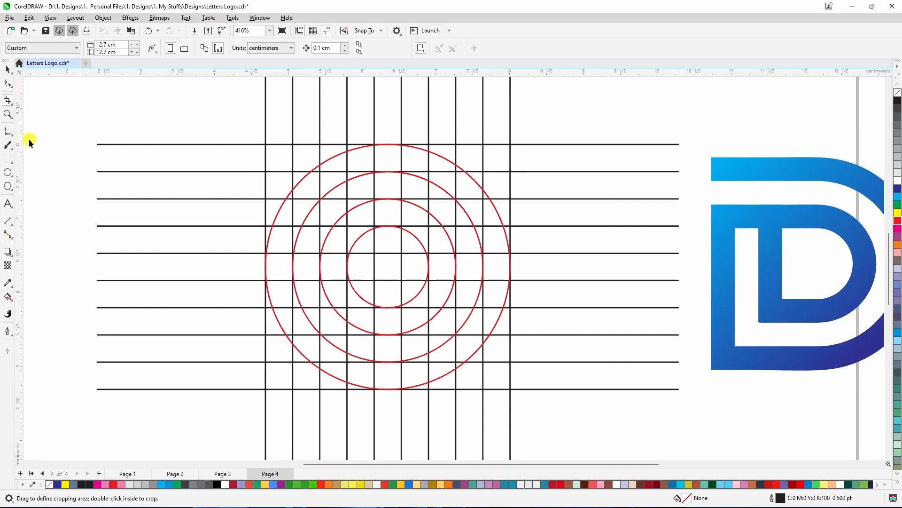
pyautogui.click(11, 104)
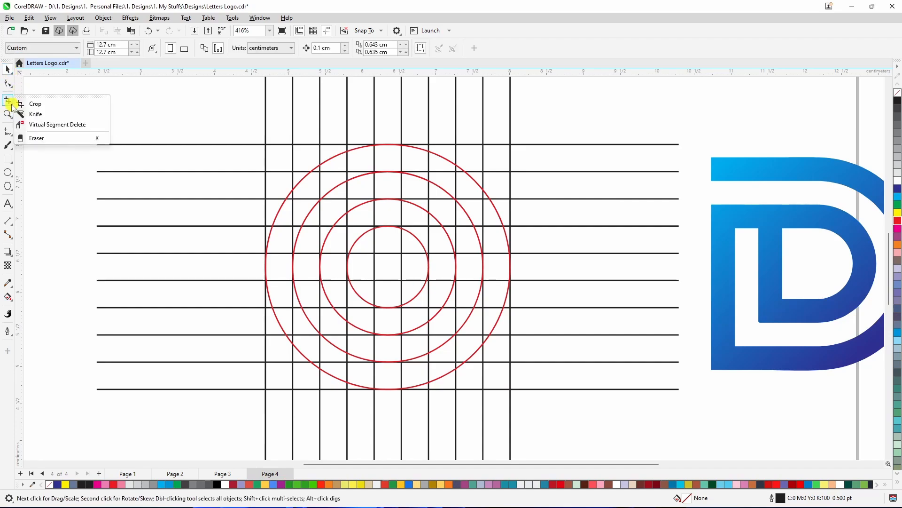
pyautogui.click(46, 125)
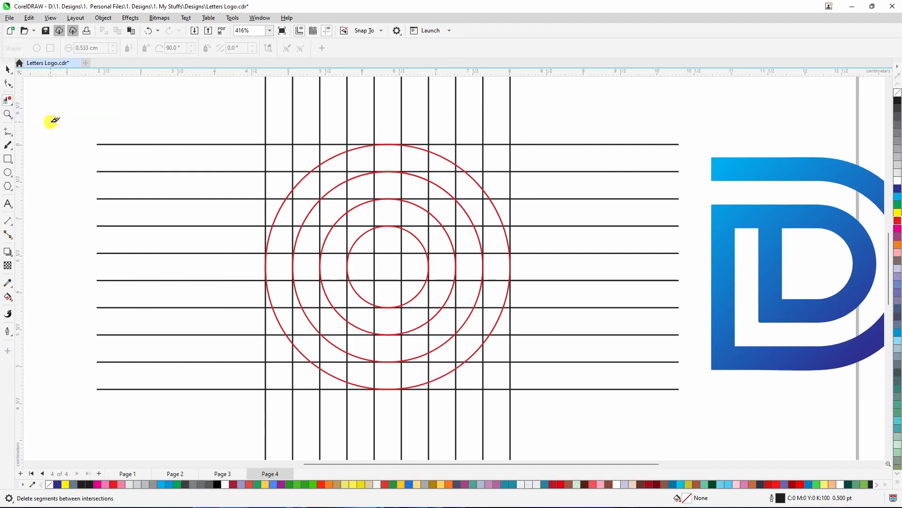
pyautogui.scroll(-1, 112, 167)
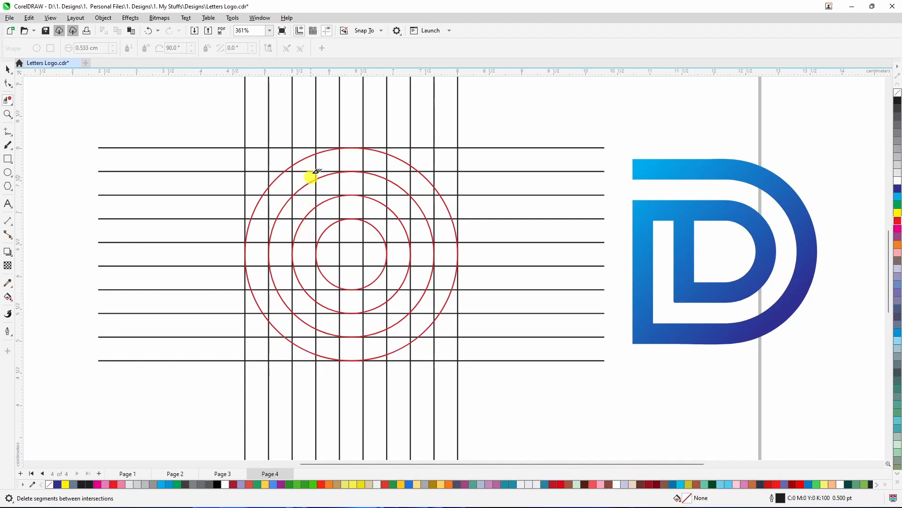
pyautogui.scroll(2, 313, 172)
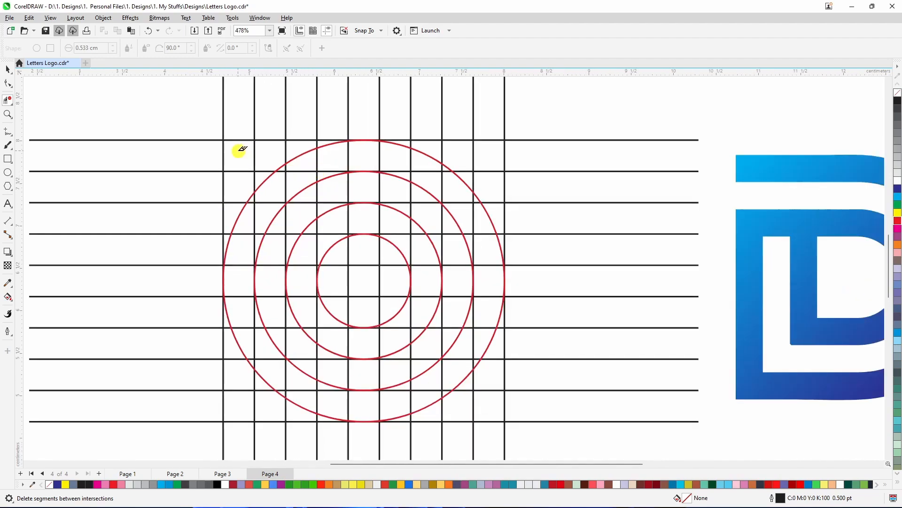
pyautogui.moveTo(239, 151); pyautogui.dragTo(286, 163)
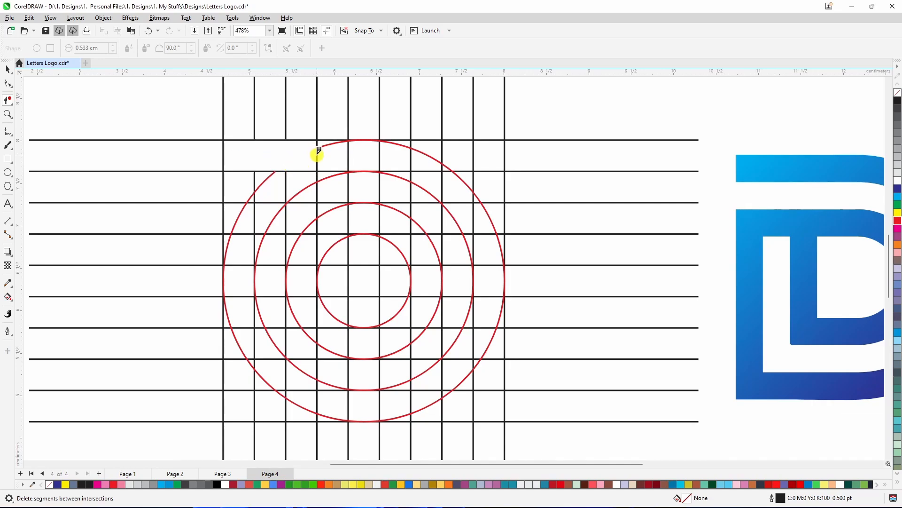
# Delete the grid segments lying along the top of the outer circle, including a small leftover piece
pyautogui.scroll(1, 317, 151)
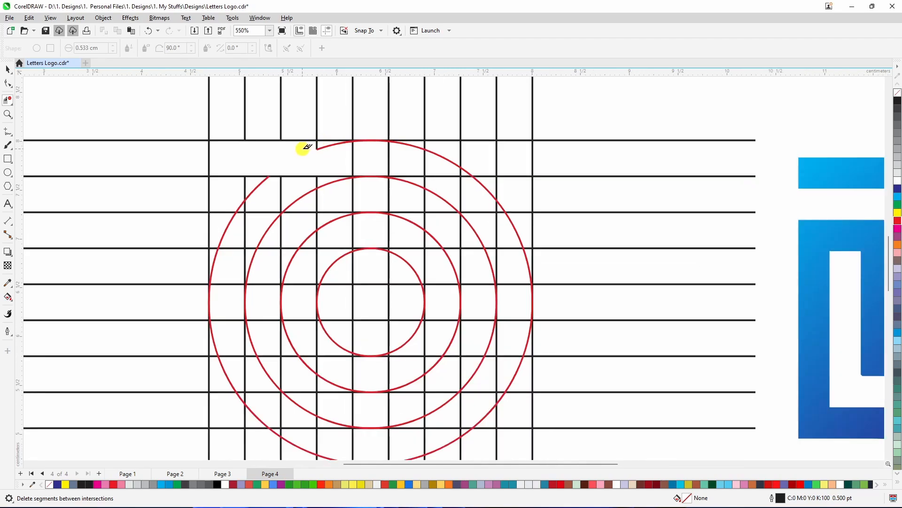
pyautogui.moveTo(306, 149); pyautogui.dragTo(396, 166)
pyautogui.scroll(3, 355, 136)
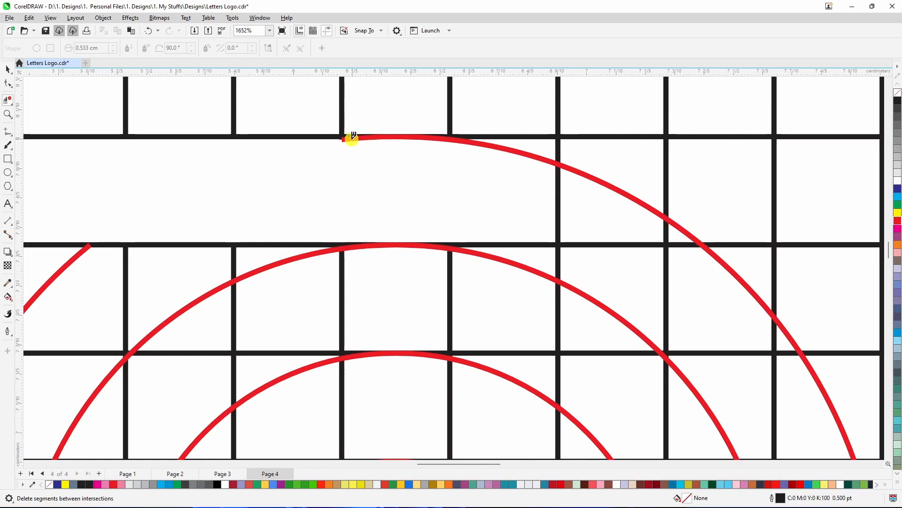
pyautogui.scroll(2, 339, 138)
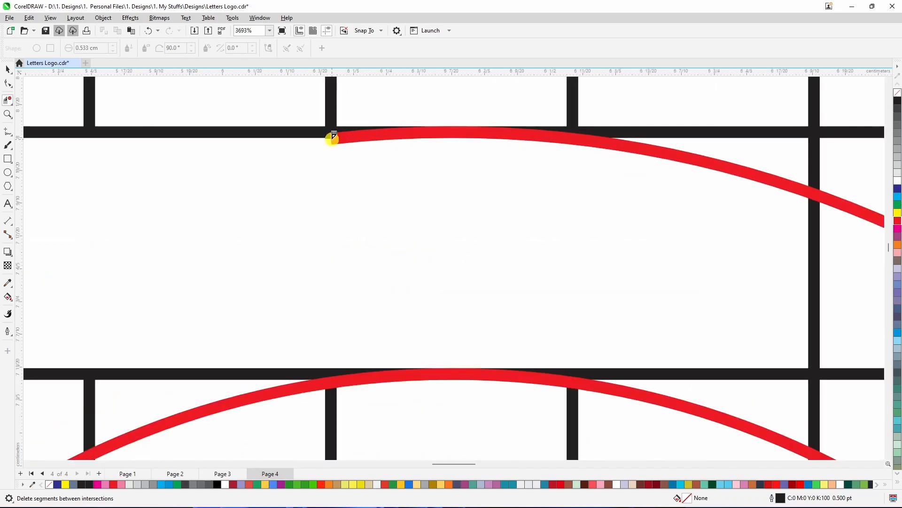
pyautogui.click(333, 136)
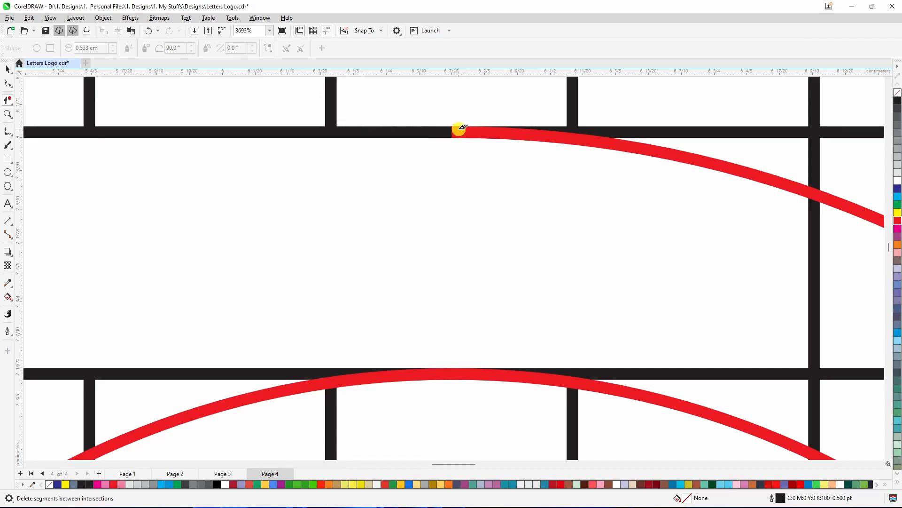
# Delete the grid segments between the second and outer circles at the upper right, plus a tiny stub
pyautogui.scroll(-3, 470, 184)
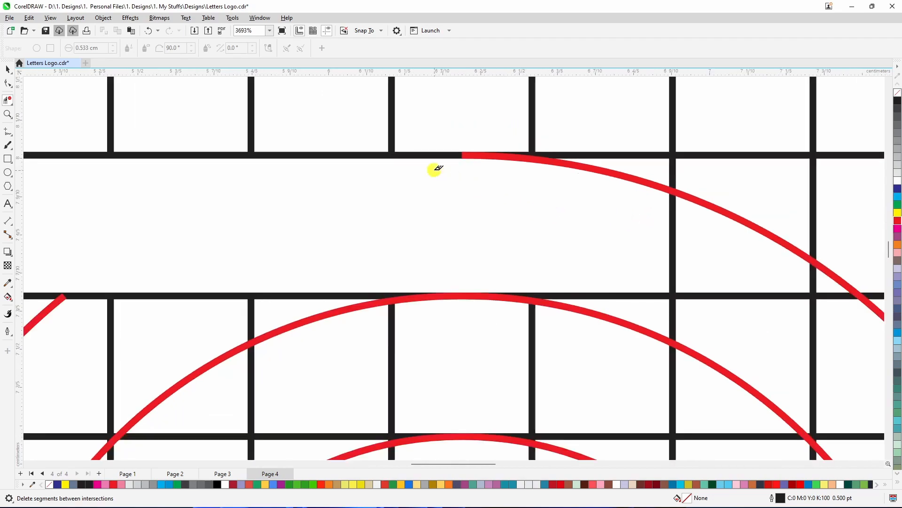
pyautogui.scroll(1, 595, 280)
pyautogui.moveTo(544, 202); pyautogui.dragTo(574, 231)
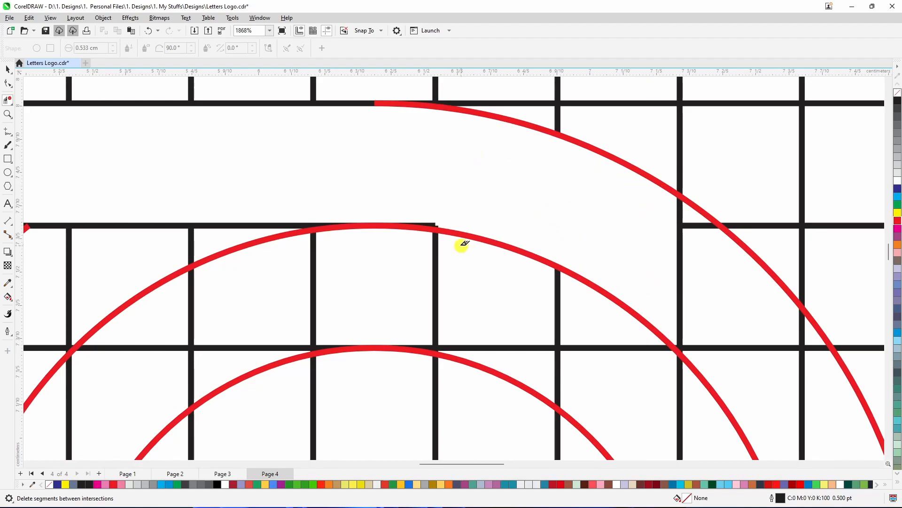
pyautogui.scroll(4, 438, 225)
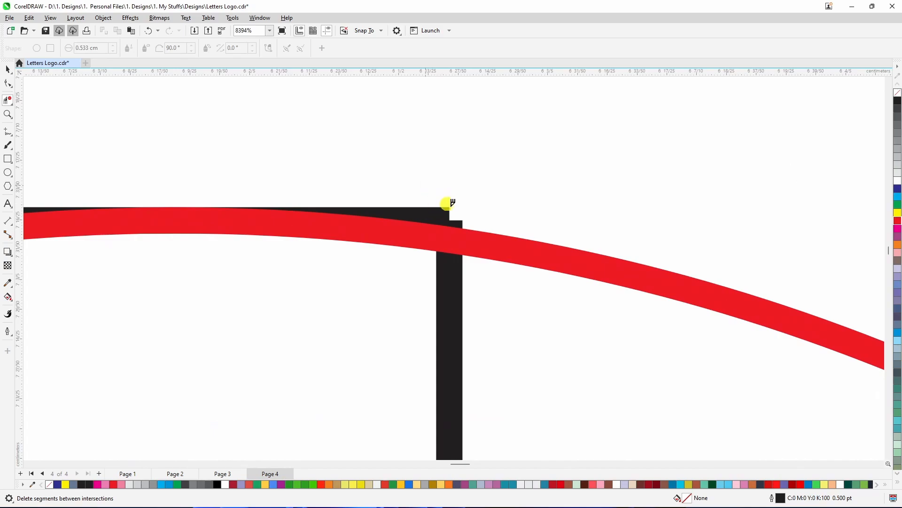
pyautogui.moveTo(426, 186); pyautogui.dragTo(467, 228)
# Clear the remaining grid segments between the two outer circles down the right side
pyautogui.scroll(-5, 430, 223)
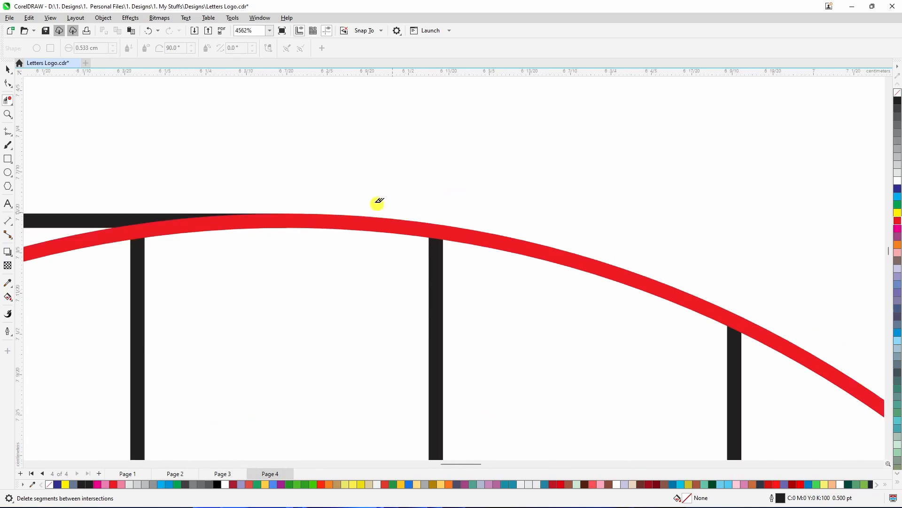
pyautogui.scroll(1, 499, 201)
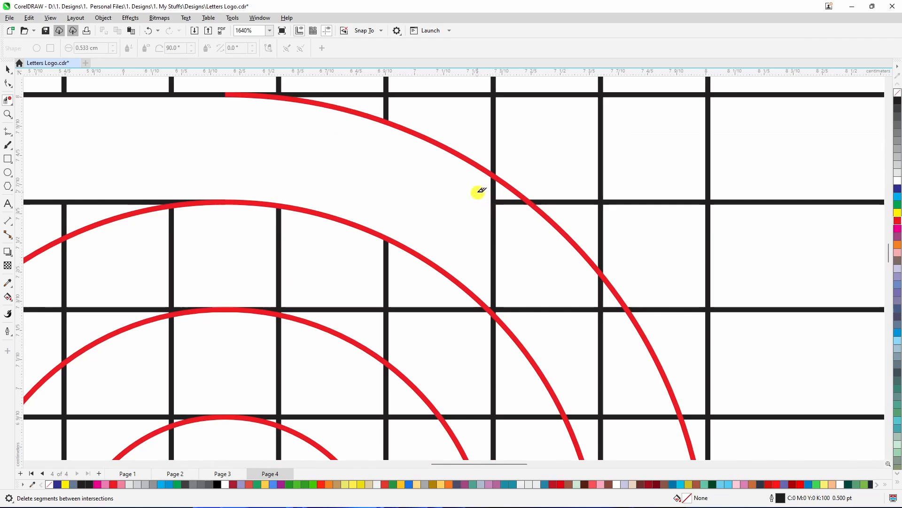
pyautogui.moveTo(507, 217); pyautogui.dragTo(539, 273)
pyautogui.scroll(-1, 478, 224)
pyautogui.scroll(1, 550, 277)
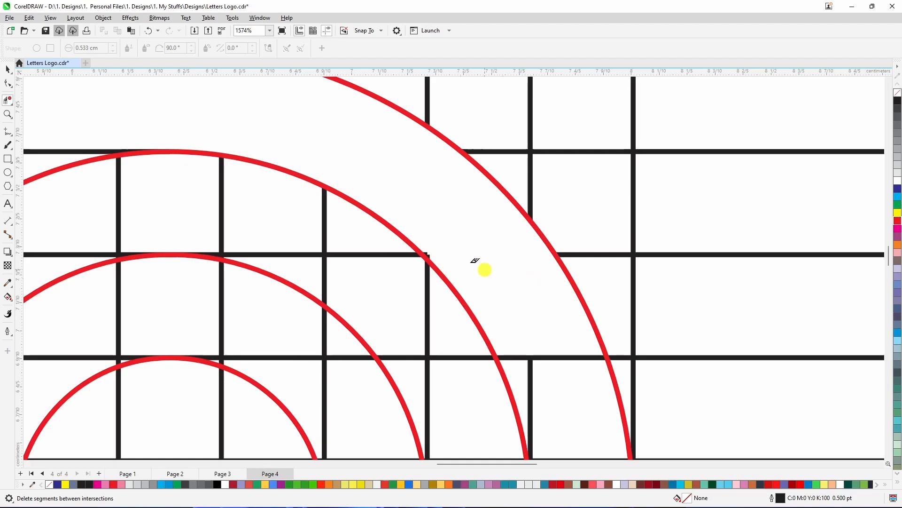
pyautogui.scroll(4, 425, 253)
pyautogui.moveTo(408, 188); pyautogui.dragTo(482, 320)
# Delete a grid segment beside the outer circle's right edge, then undo that deletion
pyautogui.scroll(-5, 403, 202)
pyautogui.scroll(-3, 475, 298)
pyautogui.scroll(5, 475, 308)
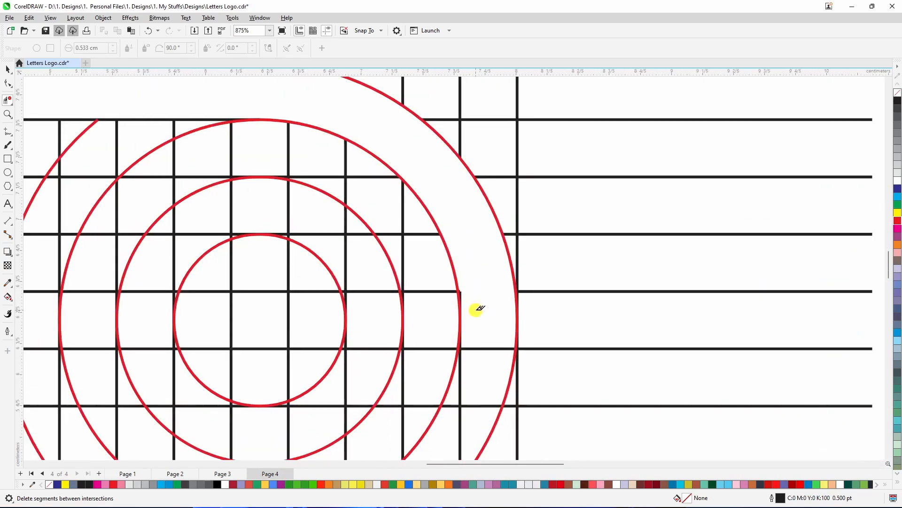
pyautogui.moveTo(467, 263); pyautogui.dragTo(450, 292)
pyautogui.hotkey('ctrl', 'z')
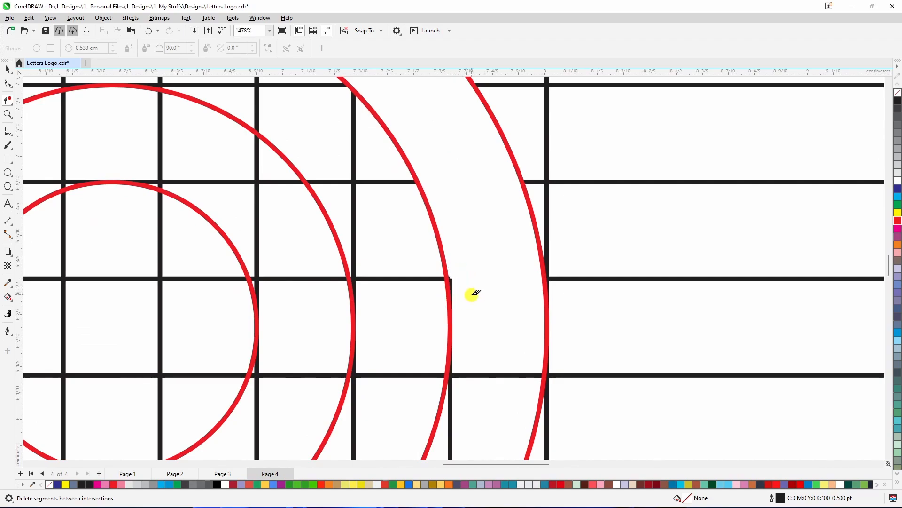
# Delete the horizontal and vertical grid segments between the third and outer circles on the right, plus a tiny stub
pyautogui.scroll(6, 473, 293)
pyautogui.moveTo(476, 212); pyautogui.dragTo(430, 264)
pyautogui.scroll(-8, 431, 258)
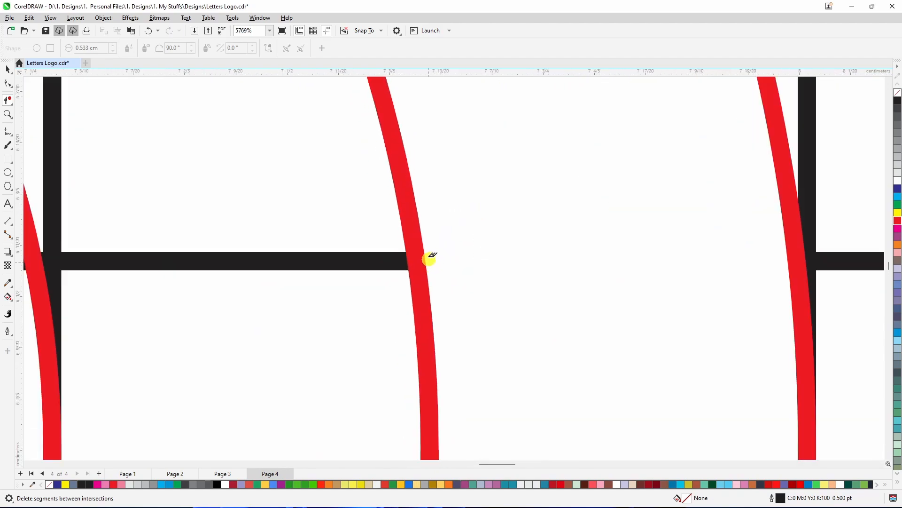
pyautogui.scroll(3, 454, 323)
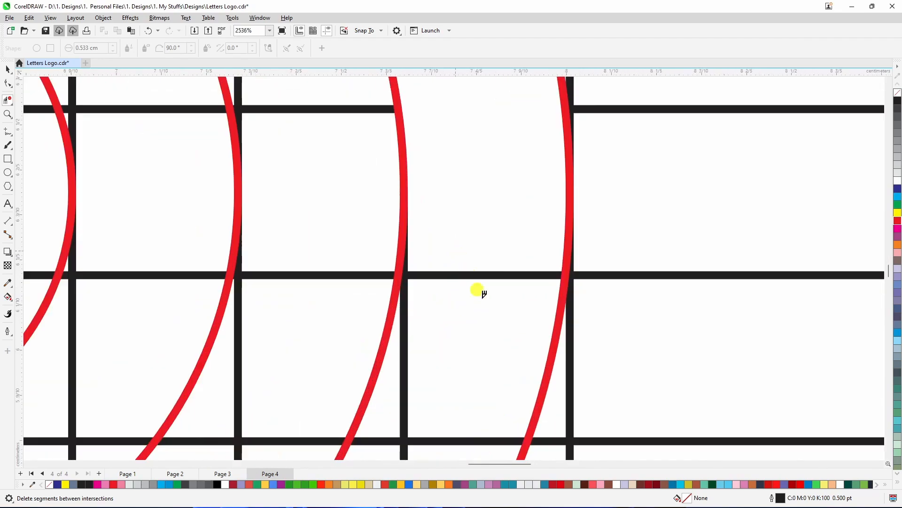
pyautogui.click(405, 331)
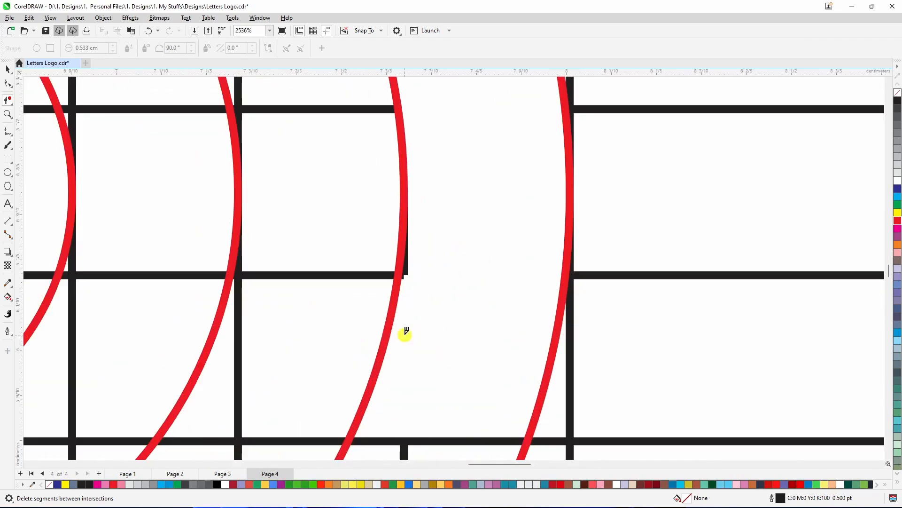
pyautogui.scroll(3, 403, 305)
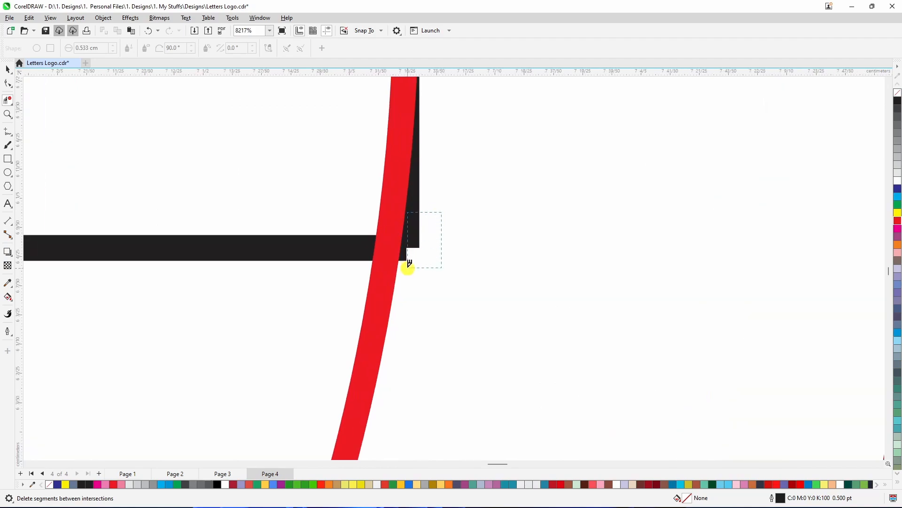
pyautogui.moveTo(403, 264); pyautogui.dragTo(403, 266)
pyautogui.scroll(-6, 409, 258)
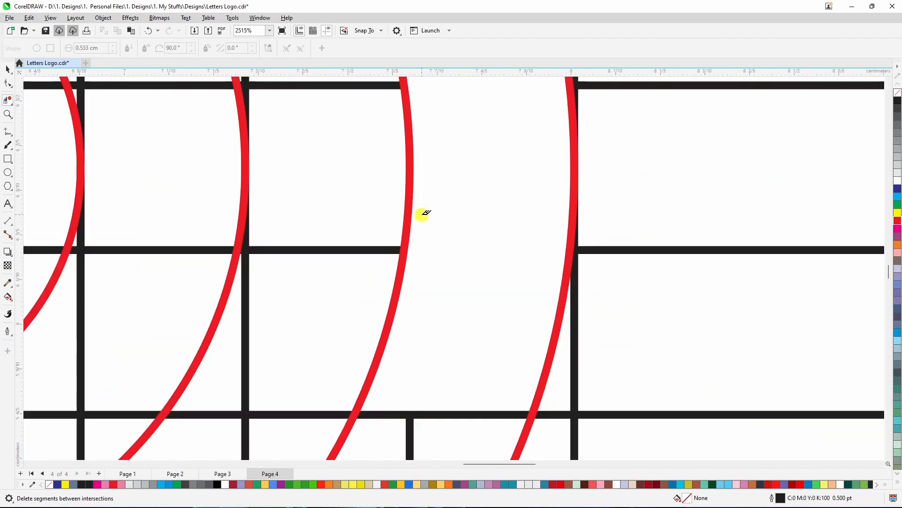
# Delete the vertical grid segment crossing the band between the third and outer circles further down
pyautogui.scroll(1, 429, 292)
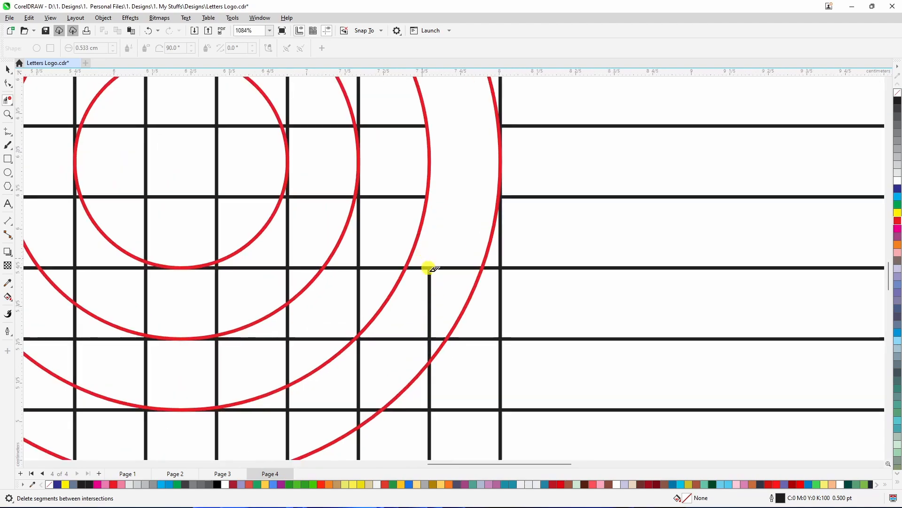
pyautogui.moveTo(429, 266); pyautogui.dragTo(444, 291)
pyautogui.moveTo(433, 347); pyautogui.dragTo(428, 340)
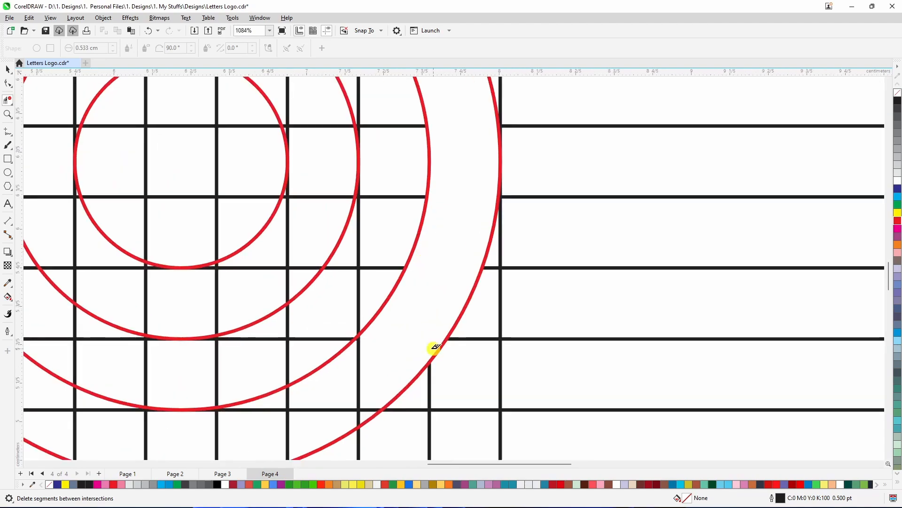
pyautogui.scroll(-2, 378, 395)
pyautogui.scroll(2, 370, 403)
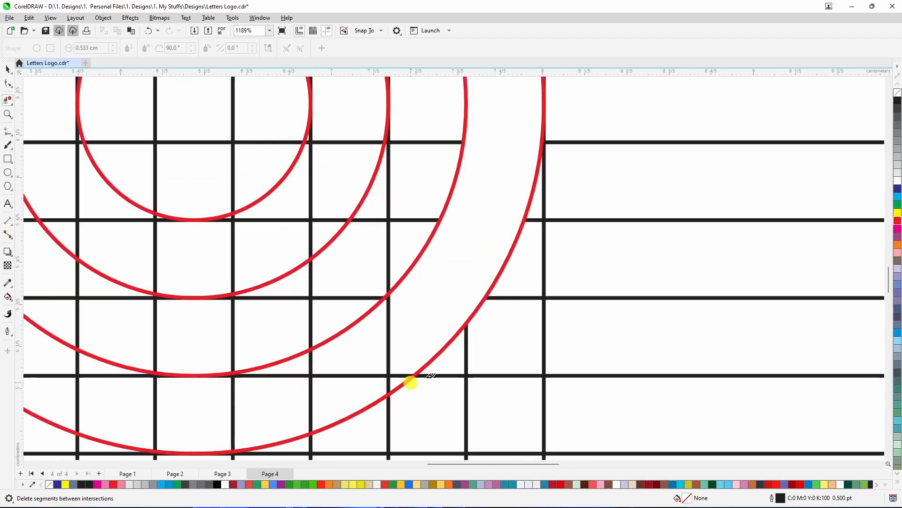
# Try deleting small segments near the outer circle's lower right, undoing each attempt
pyautogui.scroll(-1, 391, 393)
pyautogui.scroll(-1, 425, 376)
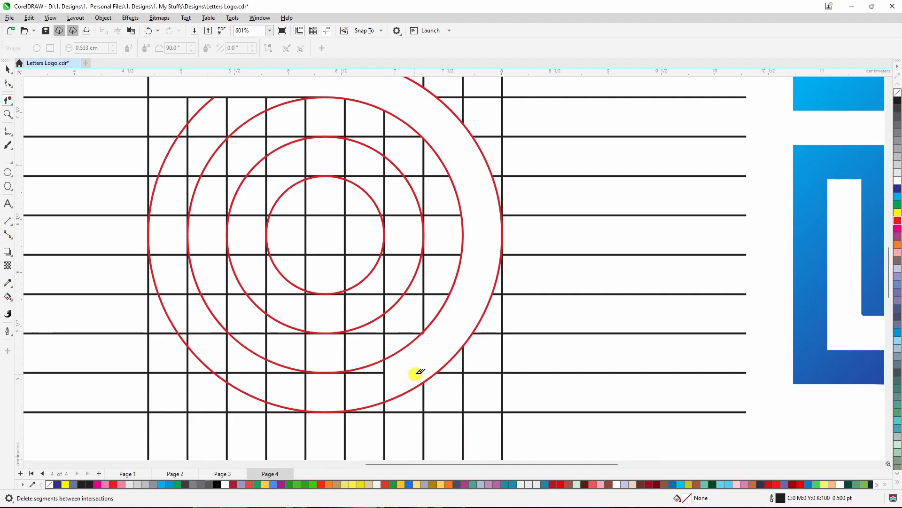
pyautogui.scroll(2, 403, 361)
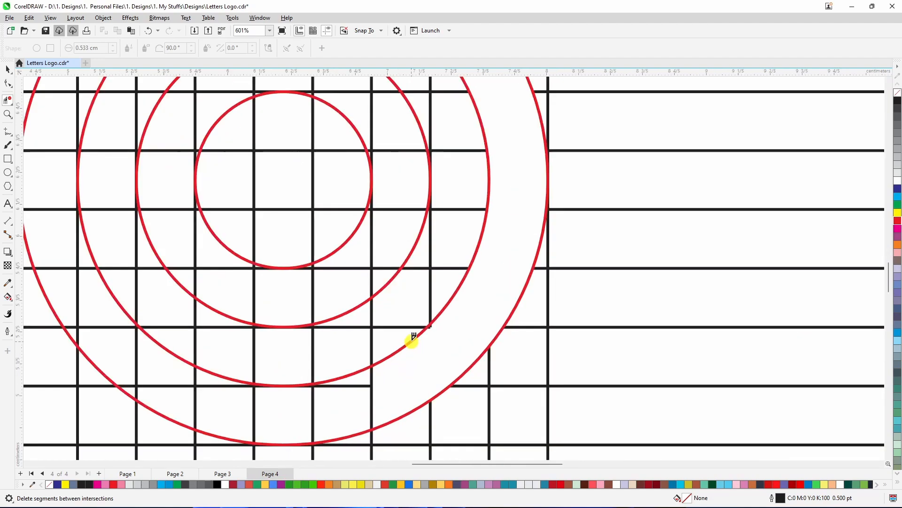
pyautogui.click(435, 323)
pyautogui.hotkey('ctrl', 'z')
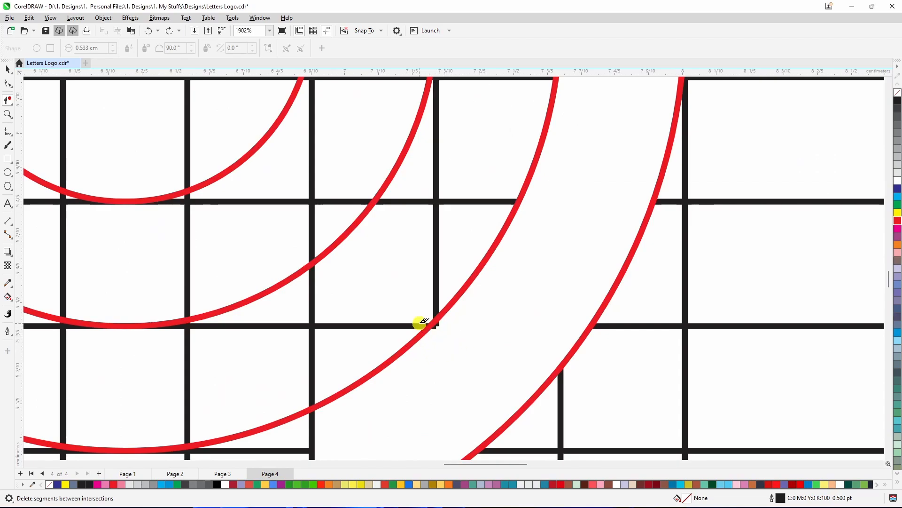
pyautogui.scroll(2, 416, 321)
pyautogui.scroll(2, 458, 337)
pyautogui.click(453, 326)
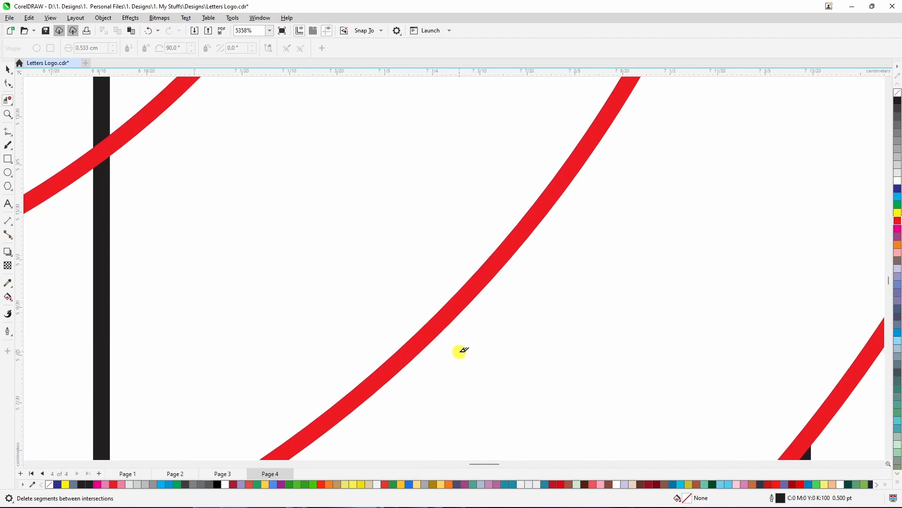
pyautogui.hotkey('ctrl', 'z')
pyautogui.scroll(2, 458, 346)
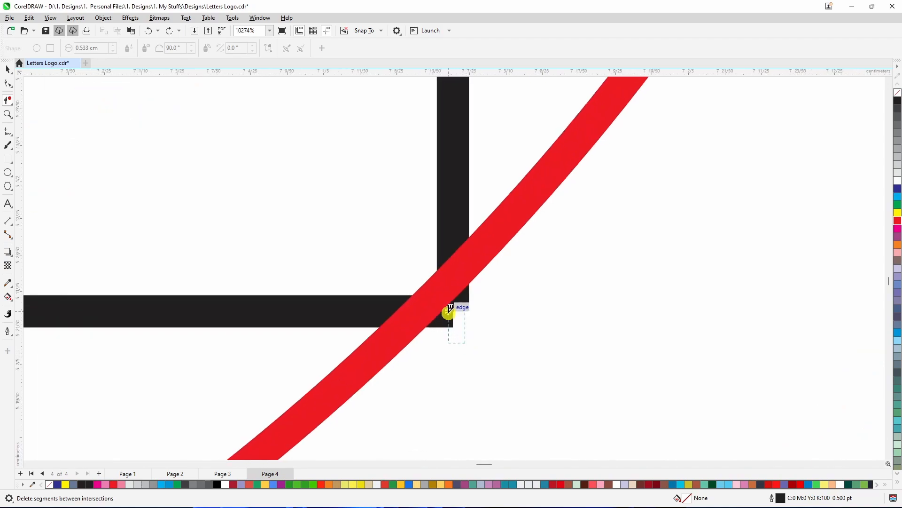
pyautogui.click(449, 311)
pyautogui.scroll(-9, 453, 342)
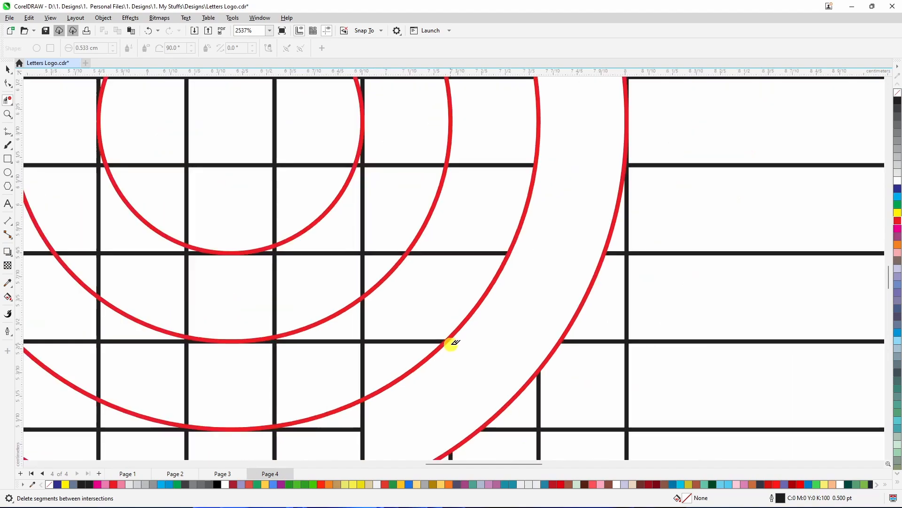
pyautogui.scroll(-1, 469, 353)
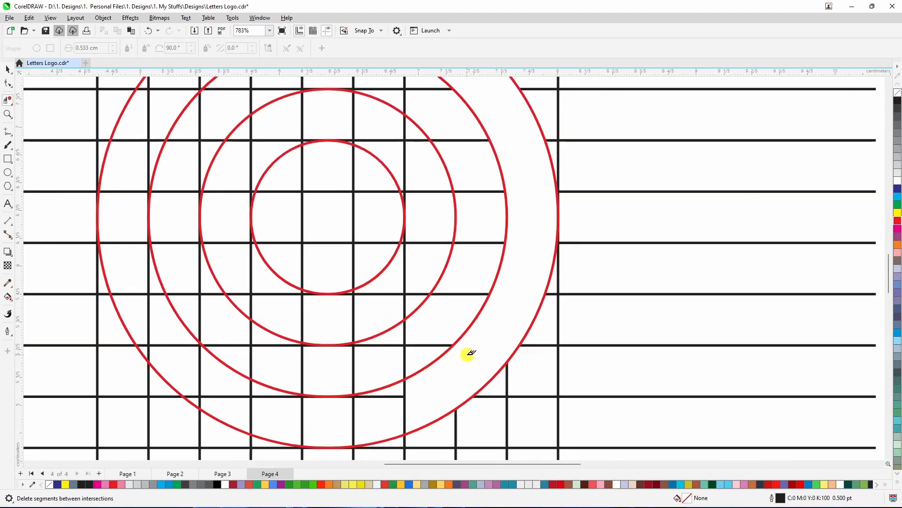
pyautogui.hotkey('ctrl', 'z')
# Delete the leftover grid stubs where the lines meet the outer circle at the lower right
pyautogui.scroll(-2, 469, 353)
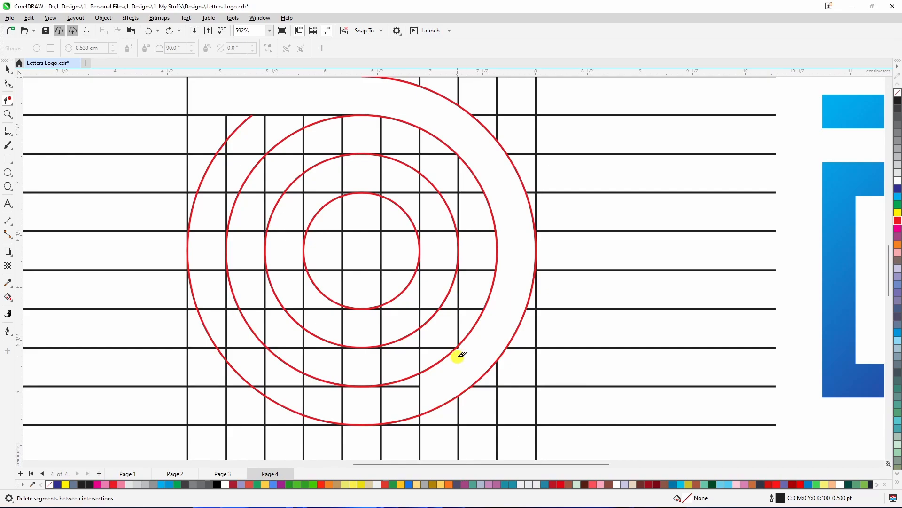
pyautogui.scroll(20, 458, 352)
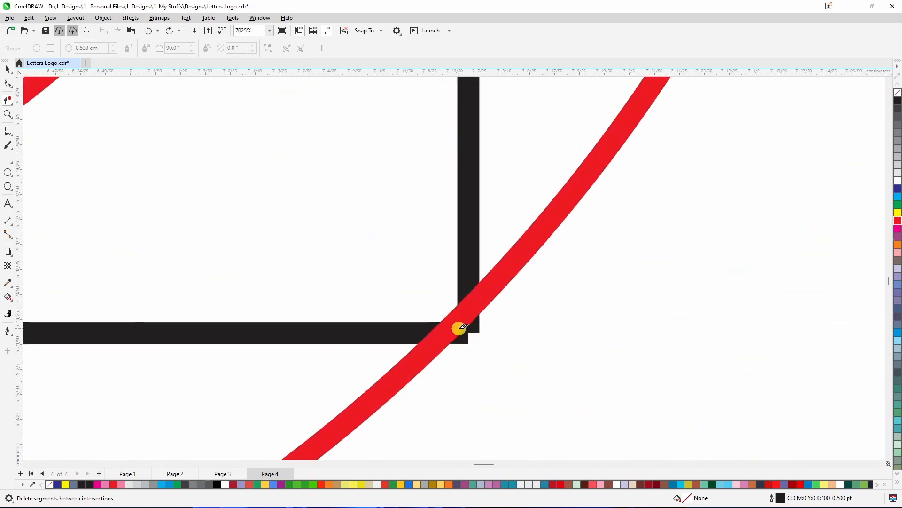
pyautogui.scroll(12, 479, 339)
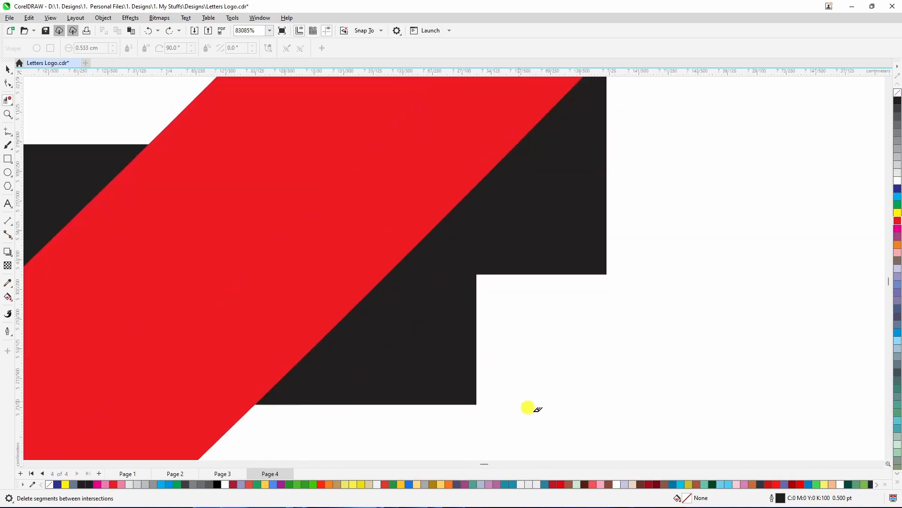
pyautogui.click(447, 272)
pyautogui.scroll(-20, 451, 288)
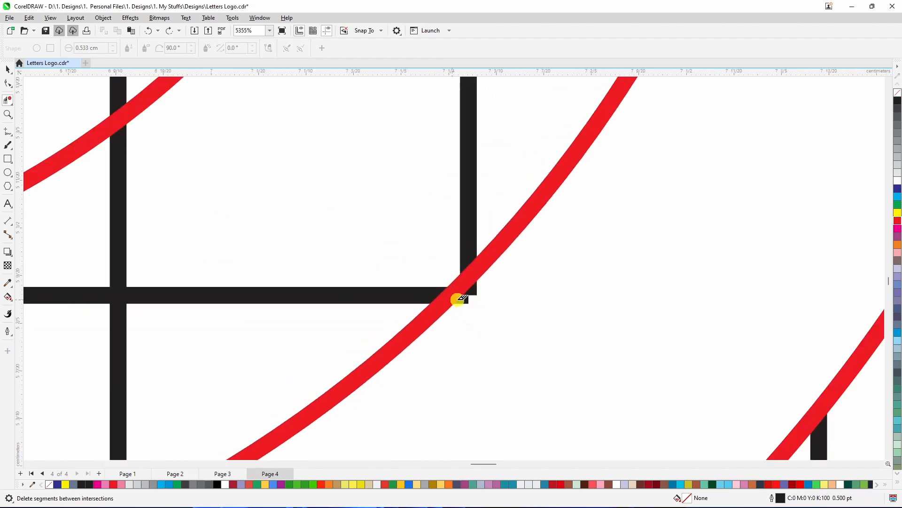
pyautogui.scroll(10, 463, 296)
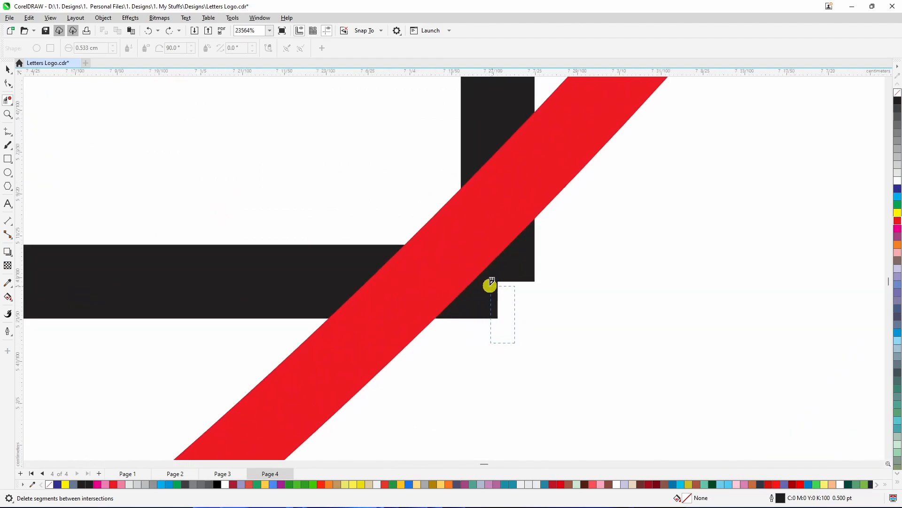
pyautogui.moveTo(485, 281); pyautogui.dragTo(487, 288)
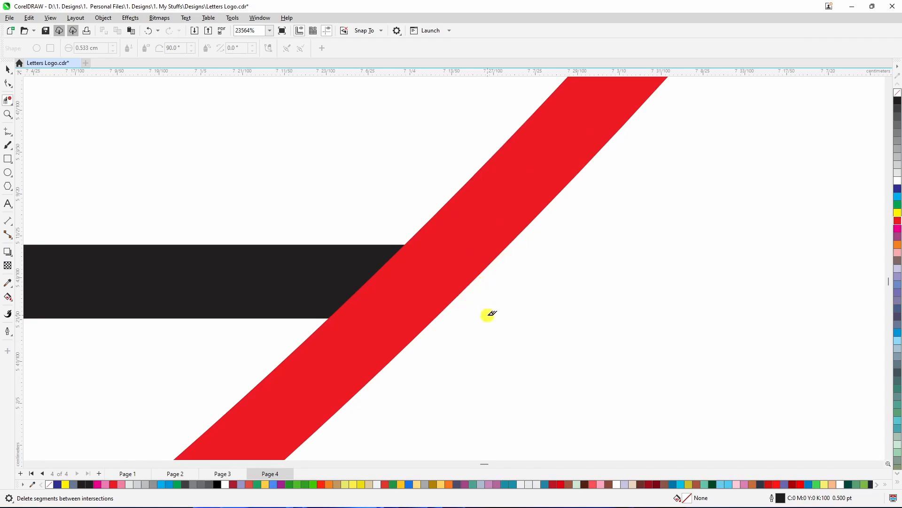
pyautogui.scroll(-10, 484, 287)
pyautogui.scroll(-5, 491, 263)
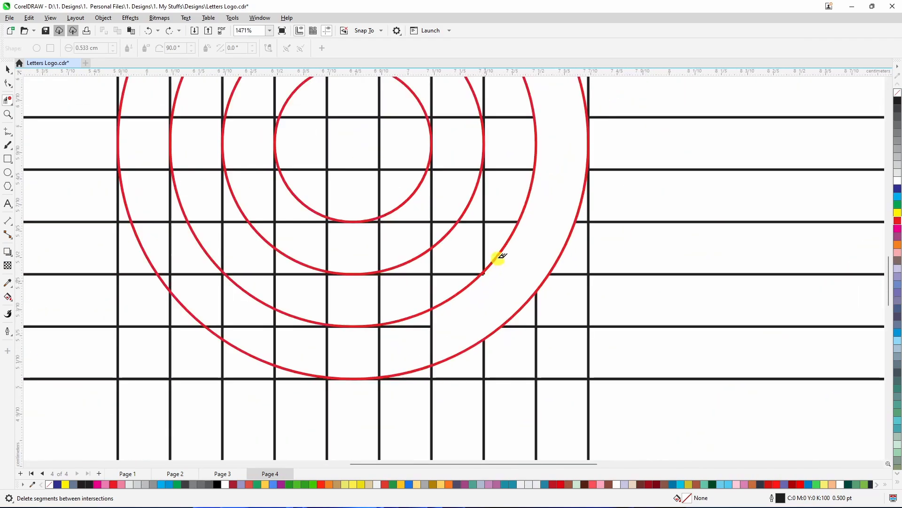
# Delete the vertical grid segment between the third and outer circles near the bottom
pyautogui.scroll(5, 432, 346)
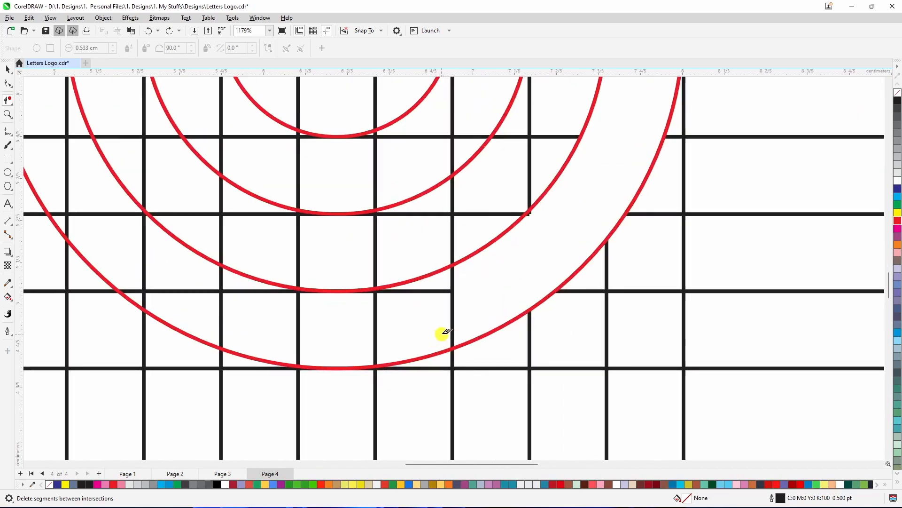
pyautogui.click(452, 291)
pyautogui.click(454, 301)
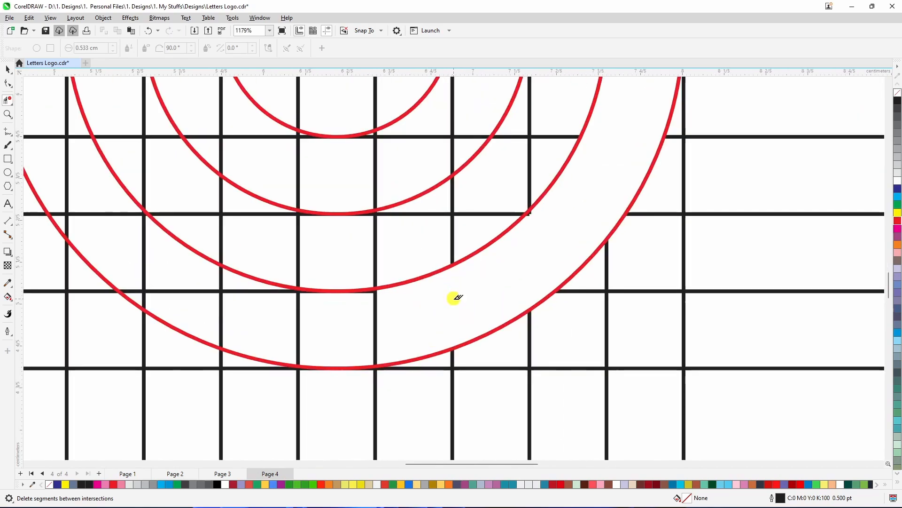
# Clear the grid segments and the outer circle's arc along the bottom left to open the D's lower band
pyautogui.scroll(1, 350, 343)
pyautogui.scroll(1, 383, 332)
pyautogui.moveTo(420, 313); pyautogui.dragTo(273, 344)
pyautogui.scroll(-3, 324, 334)
pyautogui.scroll(-2, 416, 316)
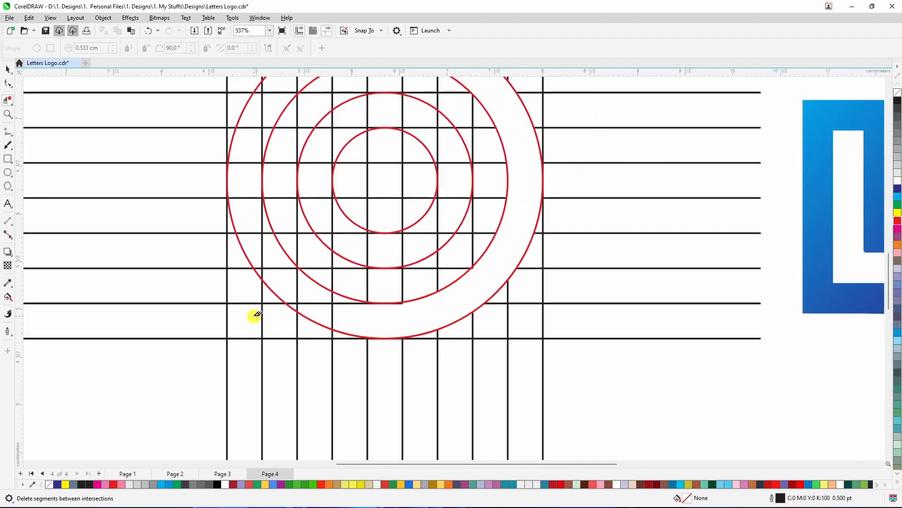
pyautogui.moveTo(242, 312); pyautogui.dragTo(365, 325)
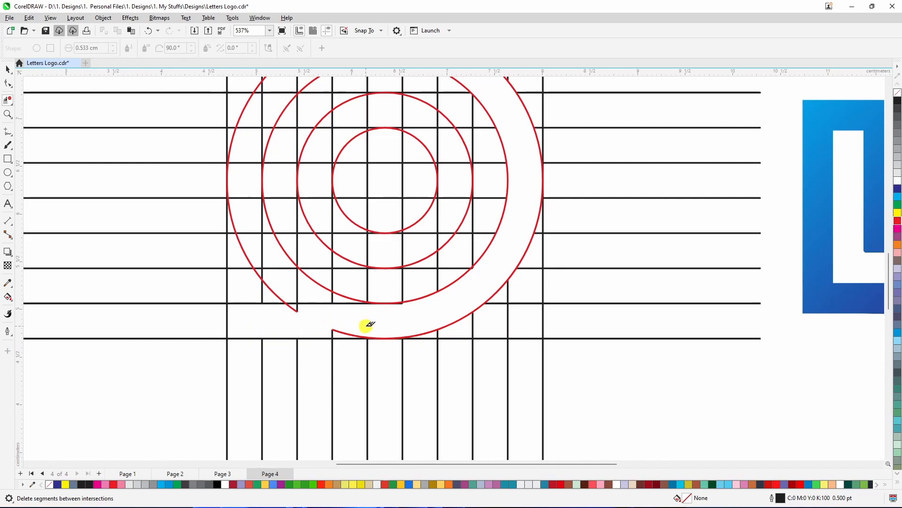
pyautogui.scroll(3, 338, 329)
pyautogui.click(335, 331)
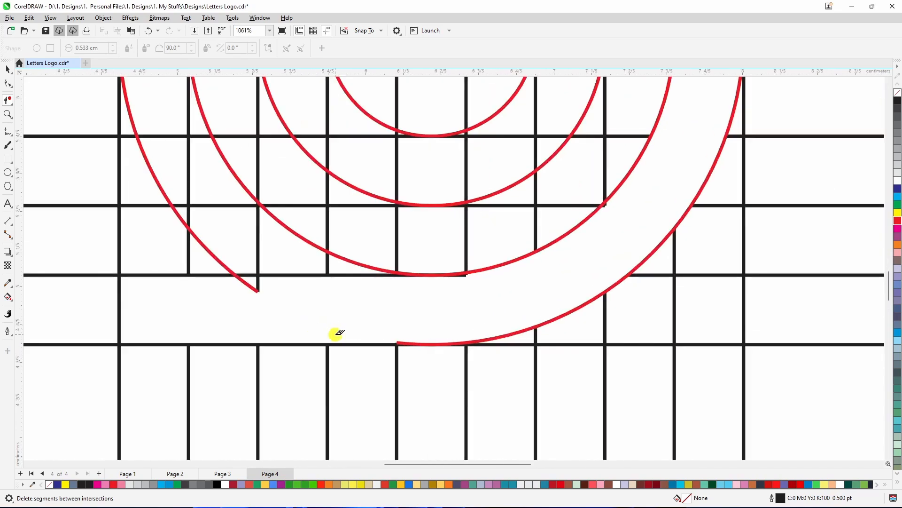
# Remove the small leftover pieces at the ends of the bottom arcs
pyautogui.scroll(4, 397, 344)
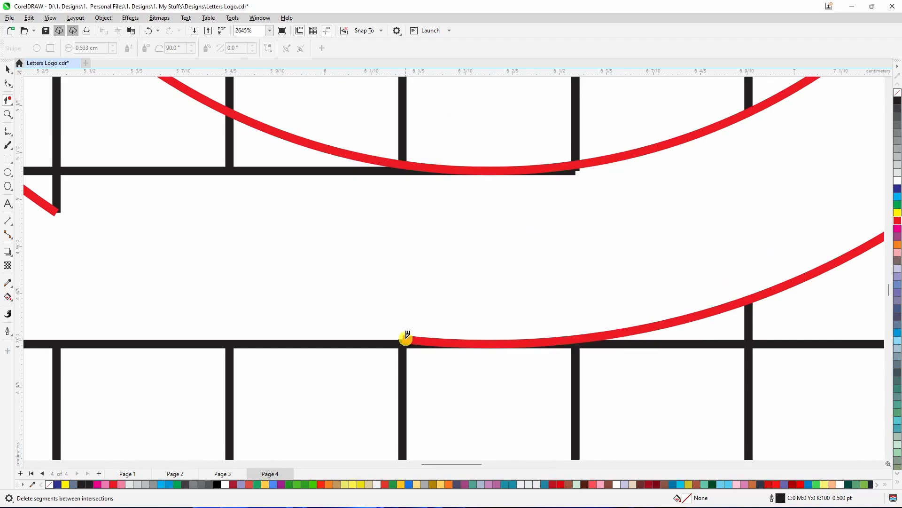
pyautogui.click(408, 336)
pyautogui.scroll(-5, 498, 332)
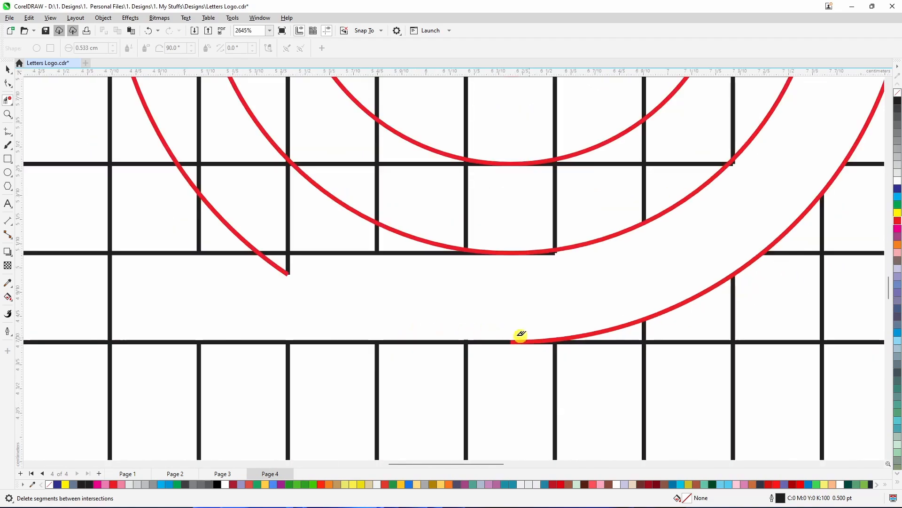
pyautogui.moveTo(318, 290); pyautogui.dragTo(375, 303)
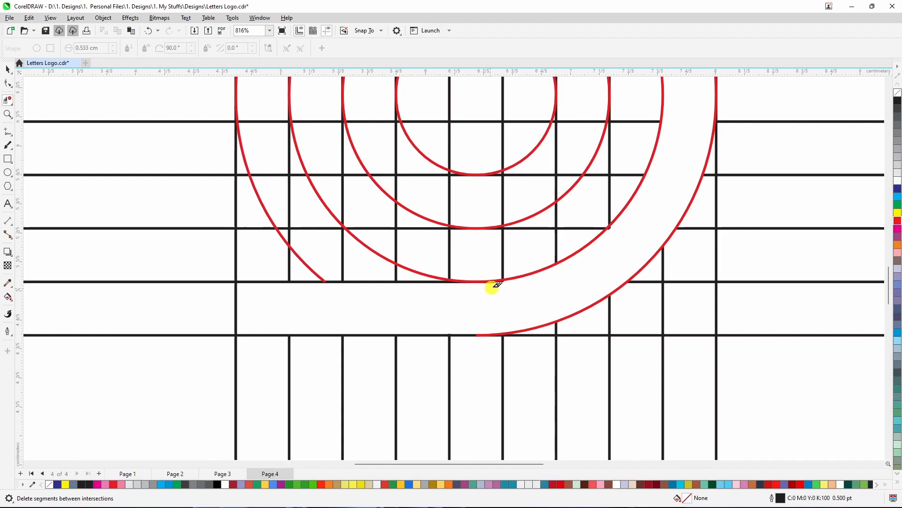
# Delete the tiny grid stubs remaining where the lines cross the arcs along the bottom
pyautogui.scroll(12, 493, 284)
pyautogui.scroll(2, 523, 277)
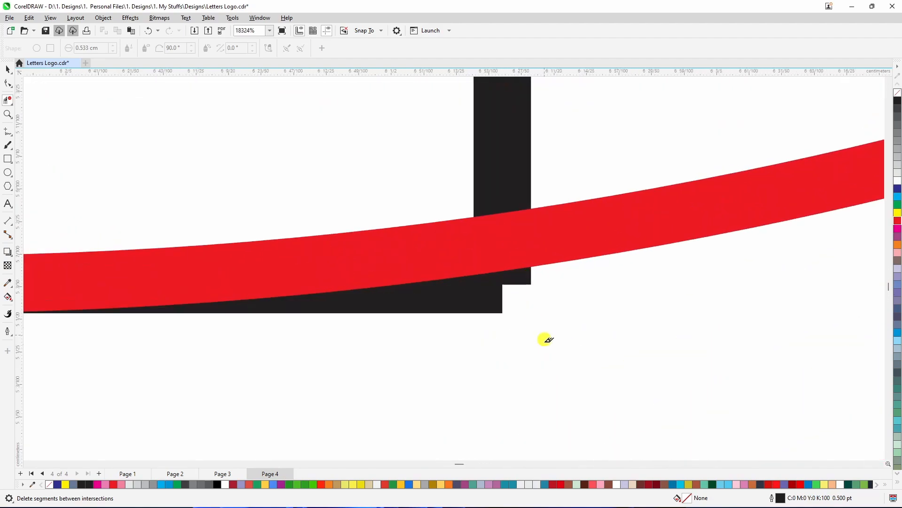
pyautogui.moveTo(536, 342); pyautogui.dragTo(492, 282)
pyautogui.scroll(-12, 498, 307)
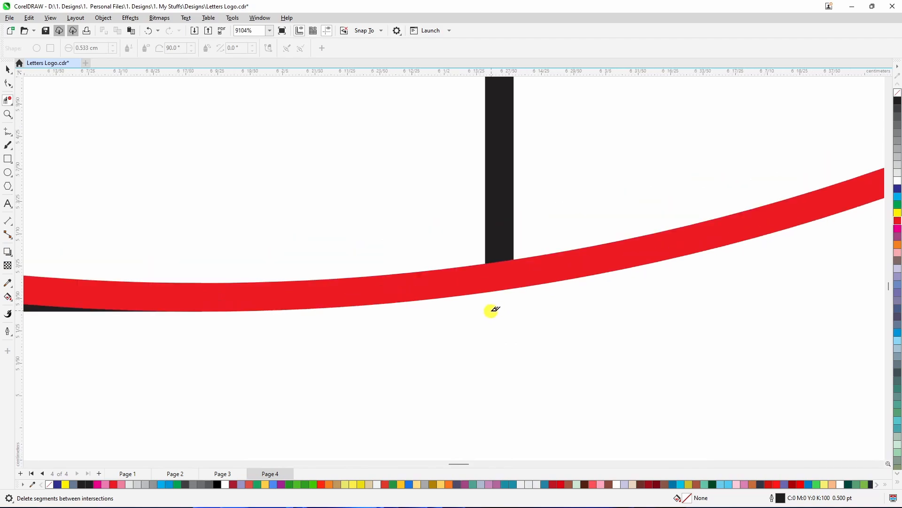
pyautogui.scroll(-3, 499, 316)
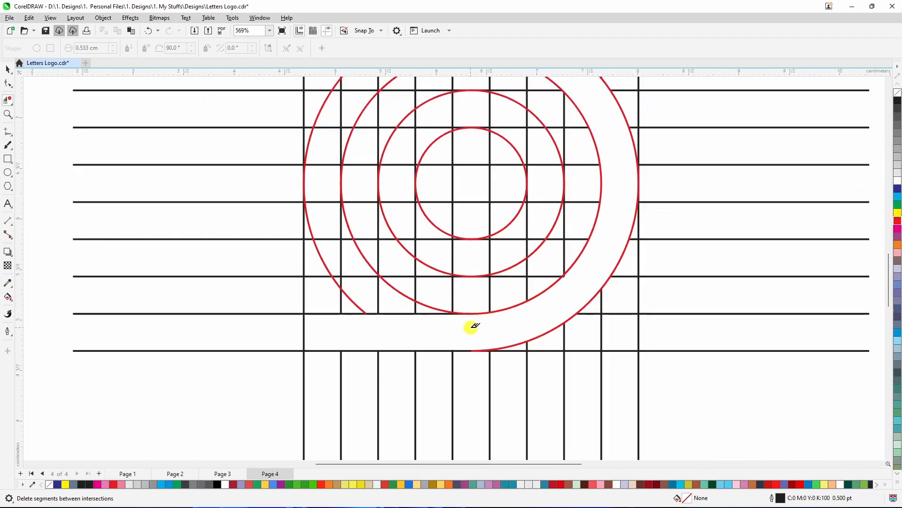
pyautogui.scroll(14, 562, 269)
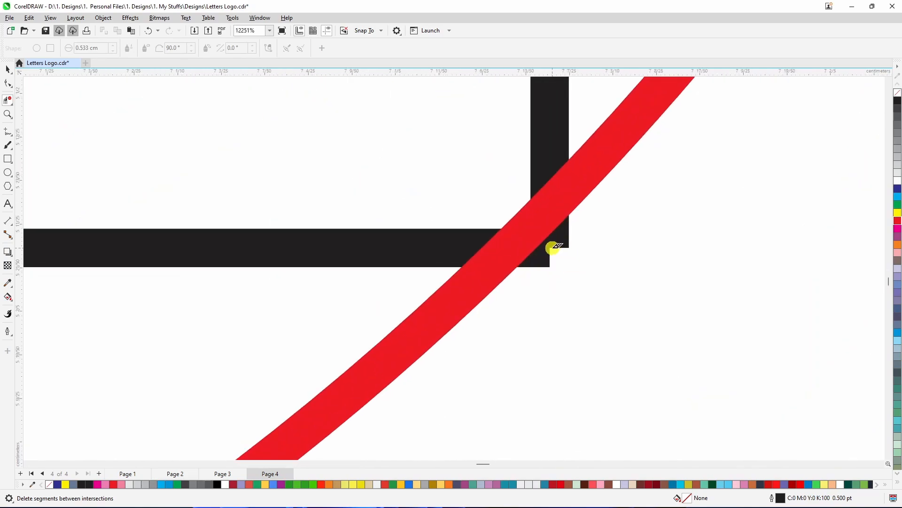
pyautogui.scroll(8, 546, 257)
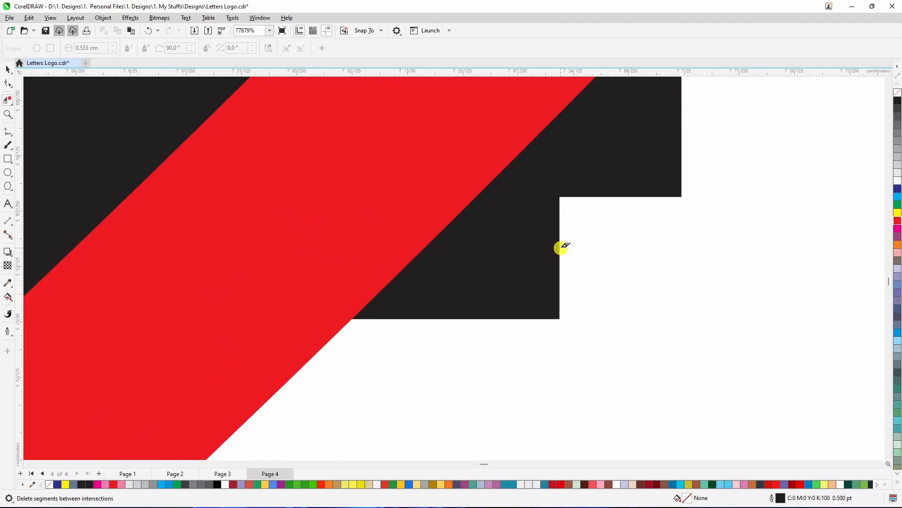
pyautogui.click(559, 195)
pyautogui.scroll(-6, 548, 248)
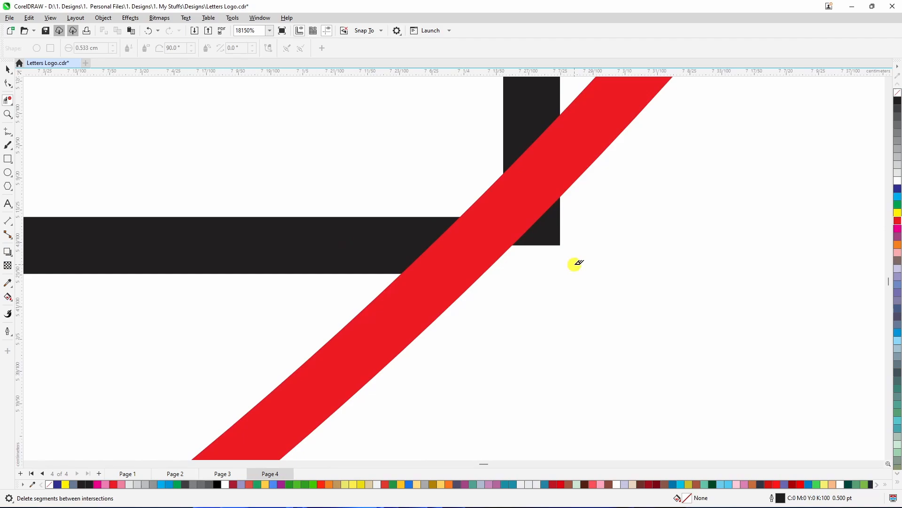
# Delete a small corner stub and the outer circle's arc segments beside the D's left stem
pyautogui.moveTo(574, 264); pyautogui.dragTo(535, 226)
pyautogui.scroll(-6, 541, 244)
pyautogui.scroll(-10, 588, 223)
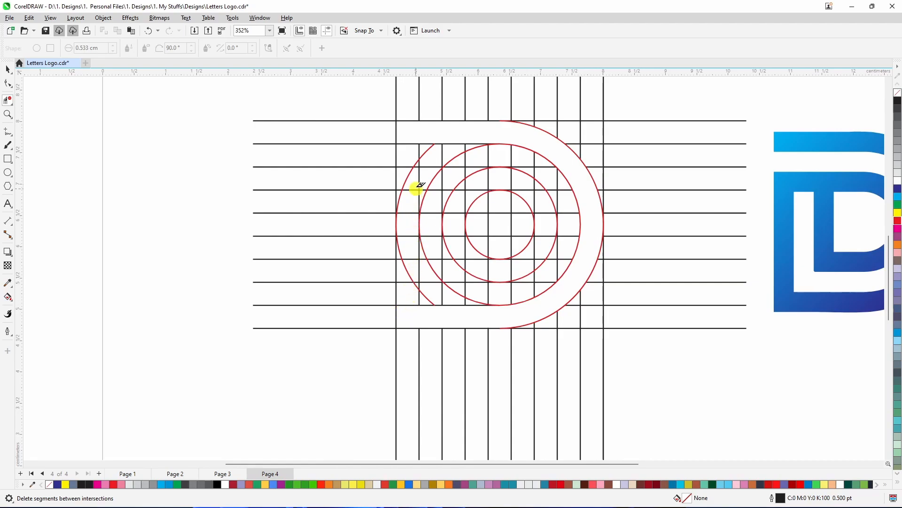
pyautogui.moveTo(401, 177); pyautogui.dragTo(415, 312)
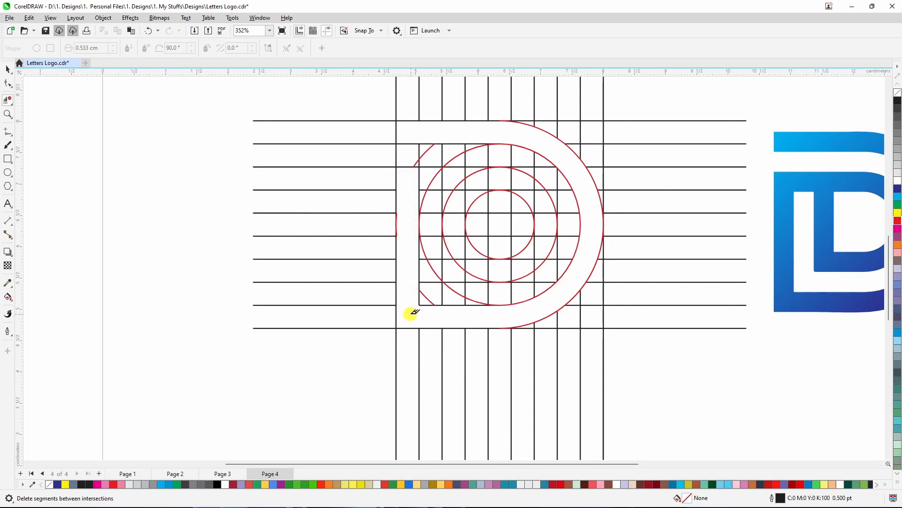
# Remove the thin leftover sliver of the outer circle's arc along the stem's left edge
pyautogui.scroll(4, 399, 217)
pyautogui.scroll(2, 392, 218)
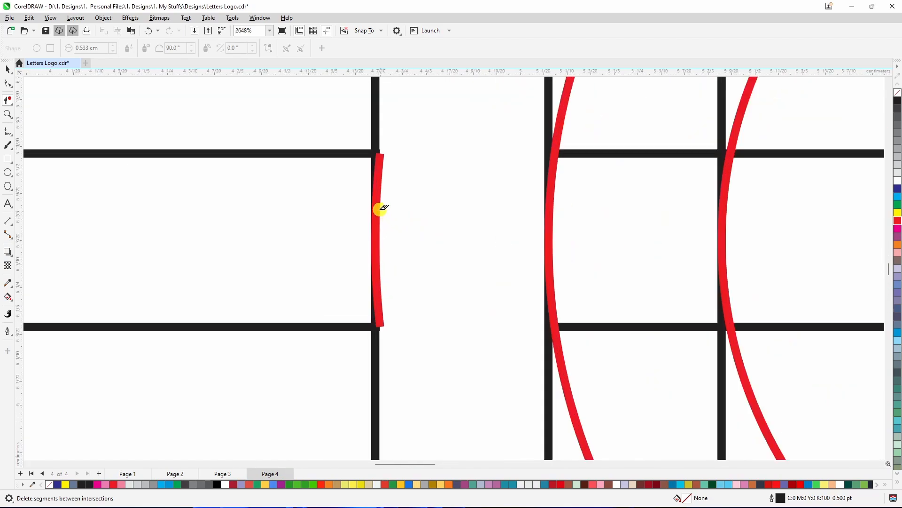
pyautogui.click(377, 205)
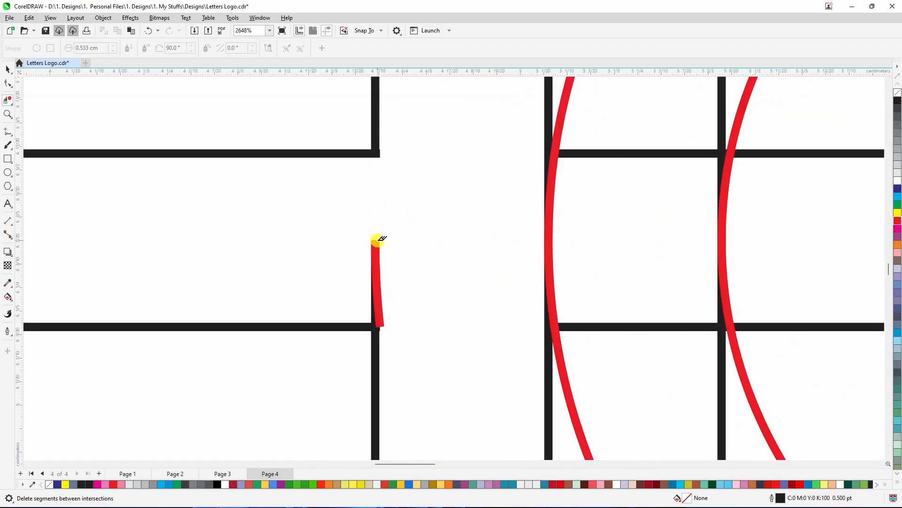
pyautogui.hotkey('ctrl', 'z')
pyautogui.scroll(2, 383, 154)
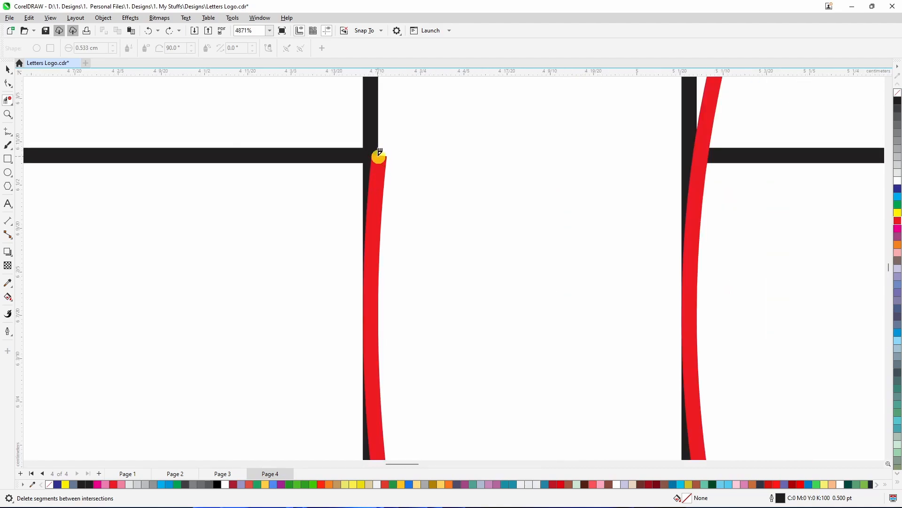
pyautogui.click(380, 157)
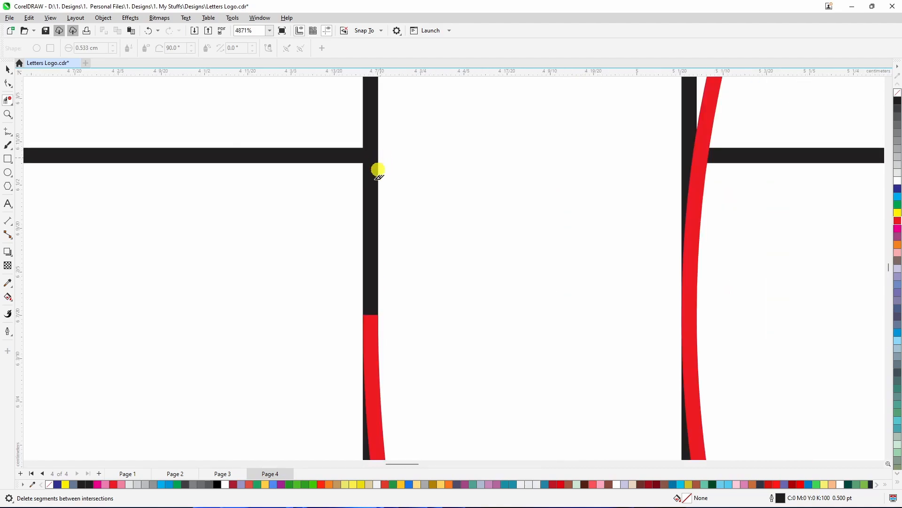
pyautogui.scroll(-3, 373, 263)
pyautogui.scroll(4, 376, 383)
pyautogui.scroll(4, 372, 362)
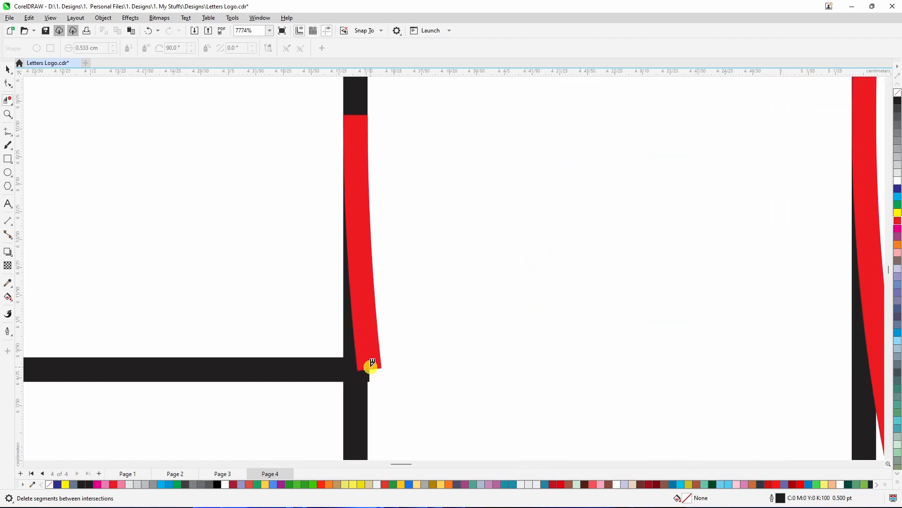
pyautogui.click(372, 362)
pyautogui.scroll(-2, 378, 357)
pyautogui.scroll(4, 368, 356)
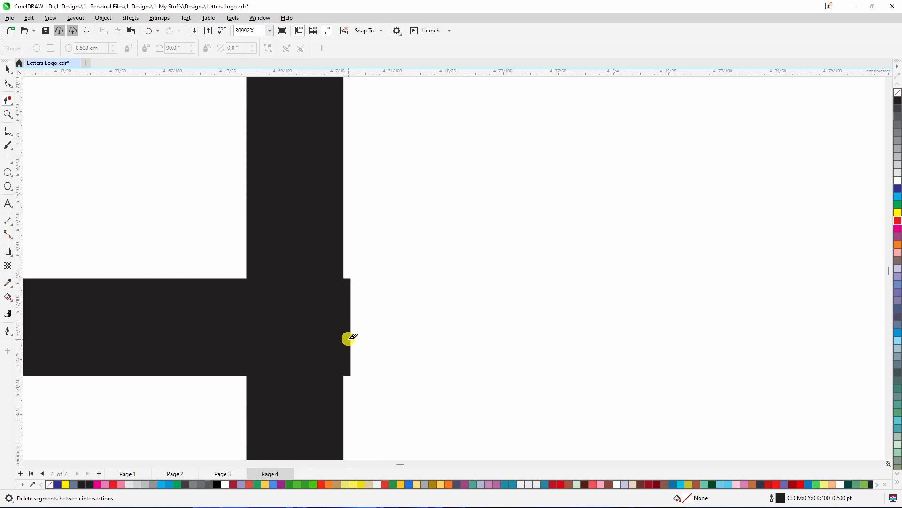
# Delete the tiny horizontal grid stub poking past the edge of the D's stem
pyautogui.moveTo(370, 257); pyautogui.dragTo(344, 392)
pyautogui.scroll(-8, 345, 312)
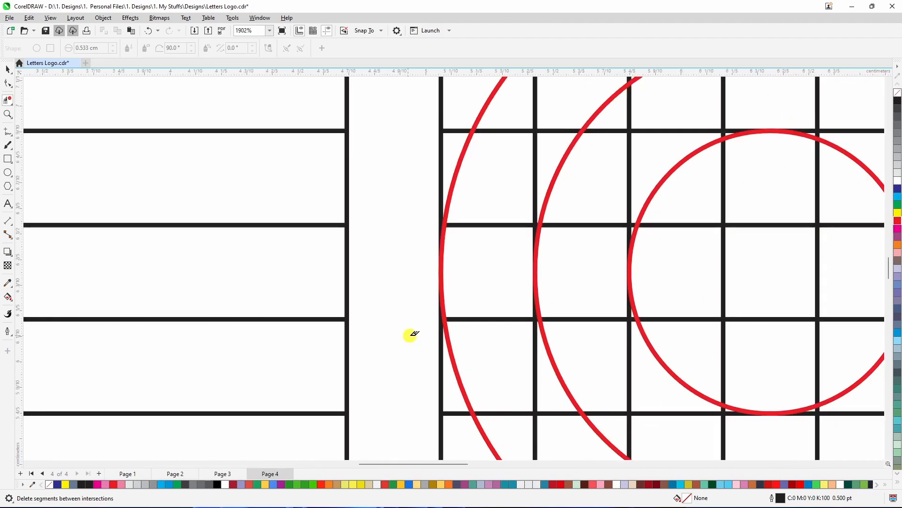
pyautogui.scroll(-5, 414, 333)
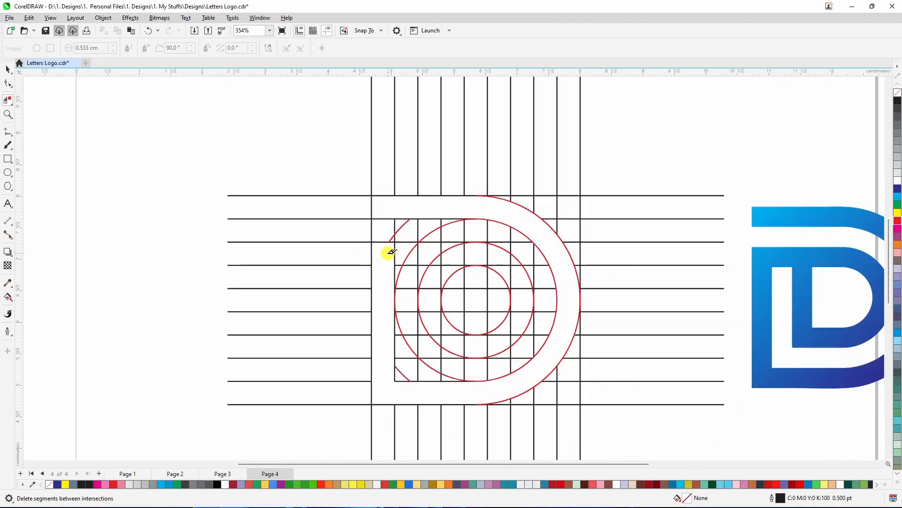
pyautogui.scroll(-1, 390, 252)
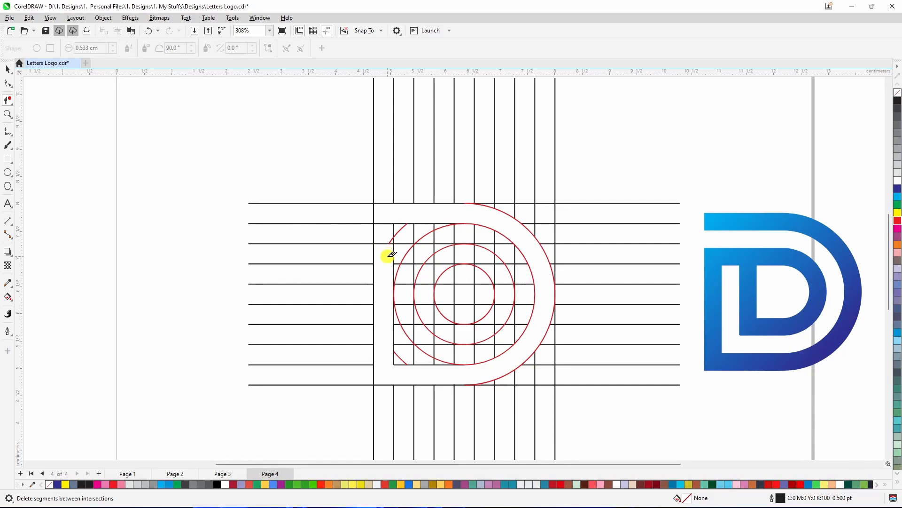
# Delete the third circle's upper-left arc pieces to open the D's inner top band
pyautogui.moveTo(390, 250); pyautogui.dragTo(447, 254)
pyautogui.scroll(6, 448, 254)
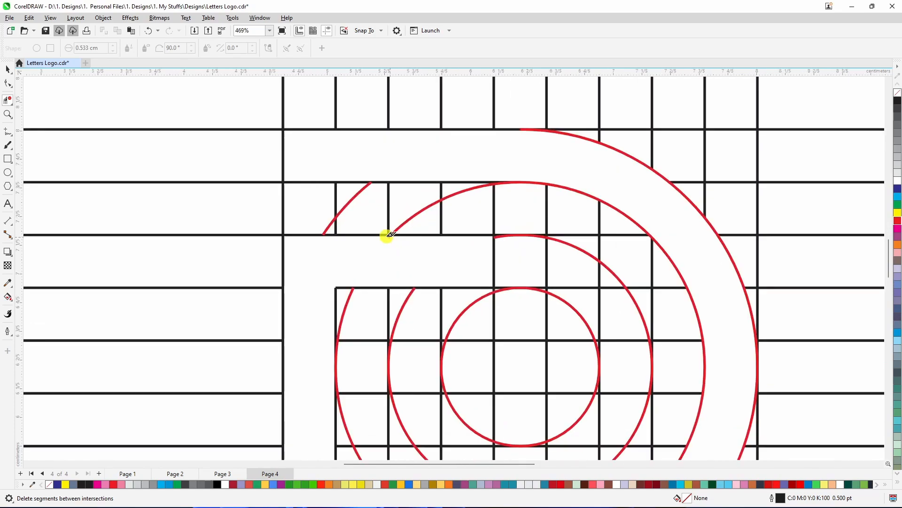
pyautogui.moveTo(381, 241); pyautogui.dragTo(408, 256)
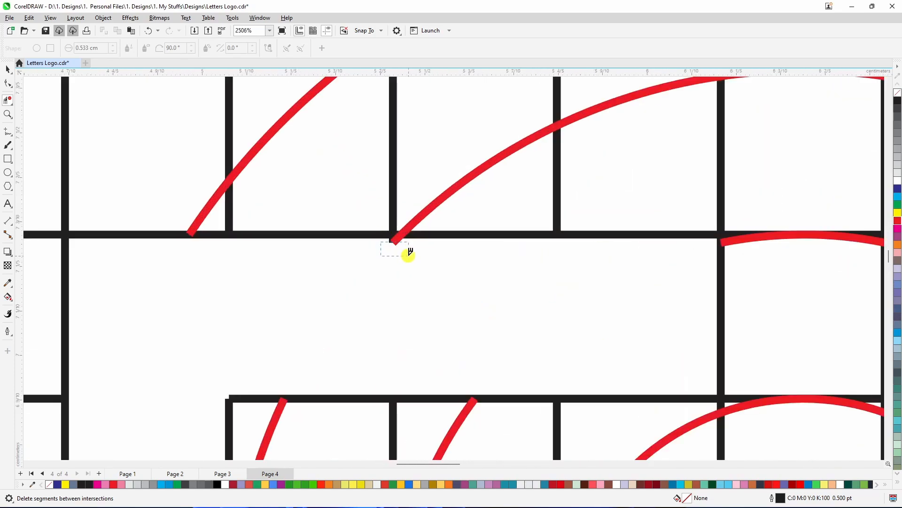
pyautogui.scroll(-4, 399, 252)
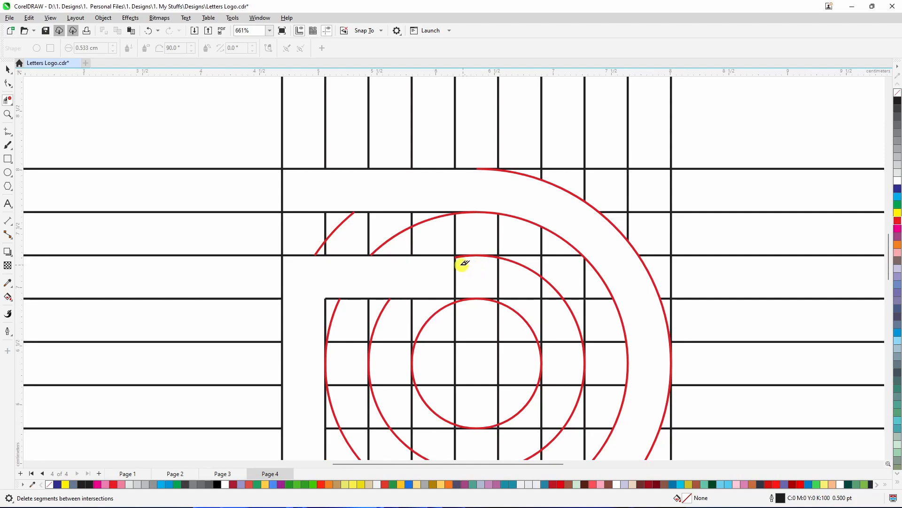
# Clear the grid segments and arc ends inside the upper band between the second and third circles
pyautogui.scroll(1, 465, 261)
pyautogui.scroll(2, 465, 261)
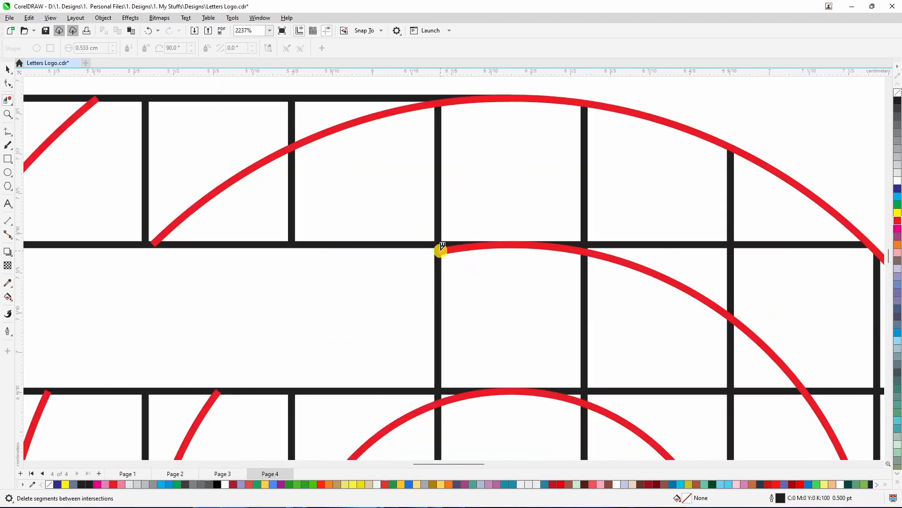
pyautogui.click(442, 247)
pyautogui.moveTo(413, 276); pyautogui.dragTo(481, 321)
pyautogui.scroll(-2, 366, 271)
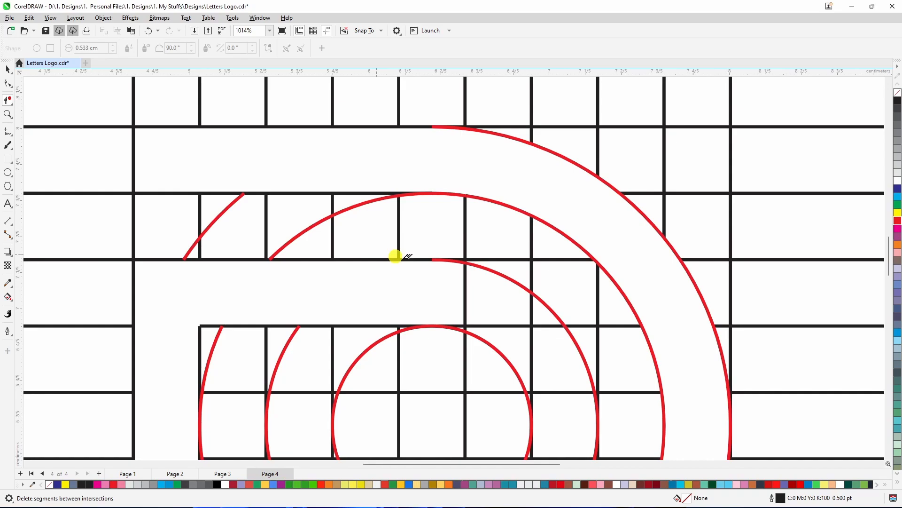
pyautogui.scroll(-2, 396, 256)
pyautogui.moveTo(442, 285); pyautogui.dragTo(460, 302)
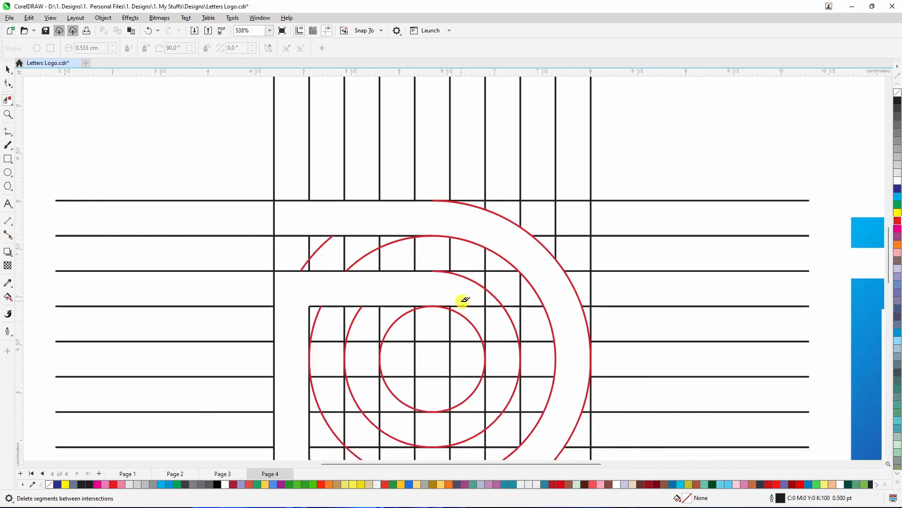
pyautogui.scroll(6, 461, 301)
pyautogui.moveTo(386, 273); pyautogui.dragTo(418, 296)
pyautogui.scroll(-4, 452, 272)
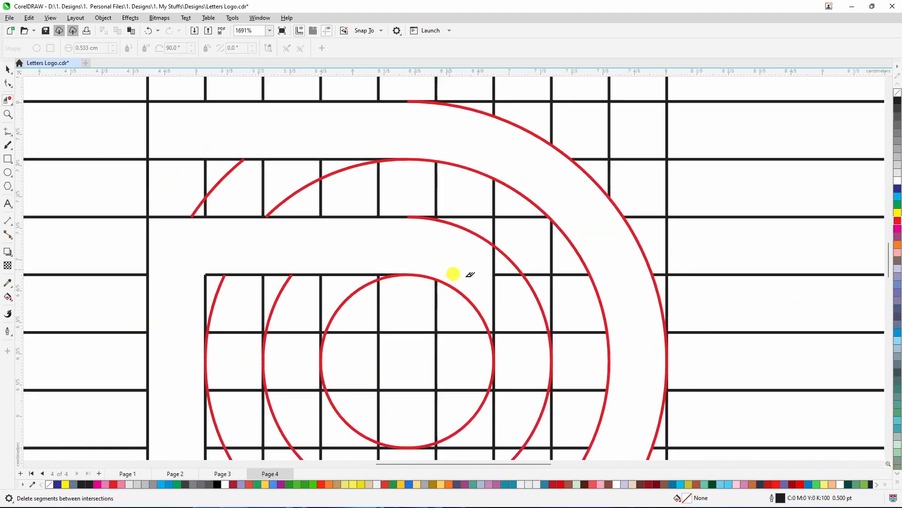
# Delete the grid segments and small stubs in the band to the right of the inner circle
pyautogui.moveTo(481, 268); pyautogui.dragTo(484, 298)
pyautogui.scroll(2, 484, 284)
pyautogui.scroll(-4, 484, 298)
pyautogui.scroll(4, 489, 353)
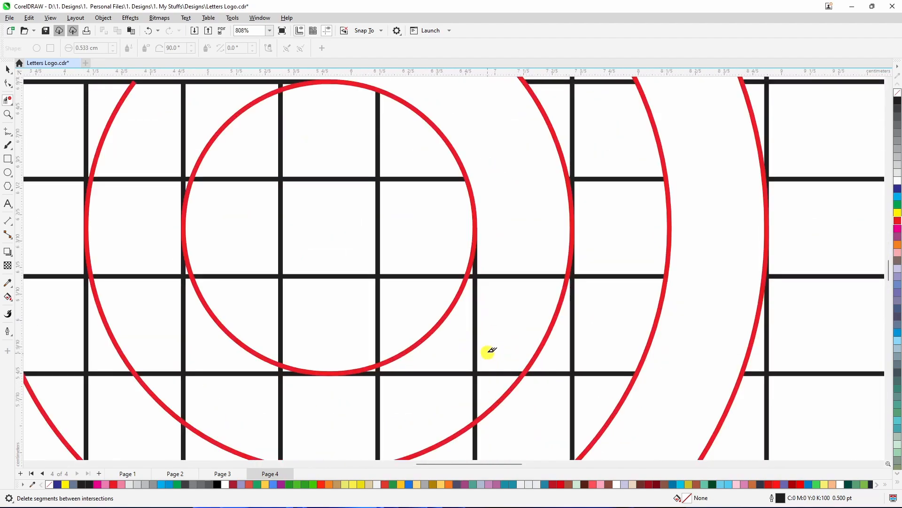
pyautogui.moveTo(491, 258); pyautogui.dragTo(447, 382)
pyautogui.scroll(2, 475, 271)
pyautogui.scroll(4, 473, 270)
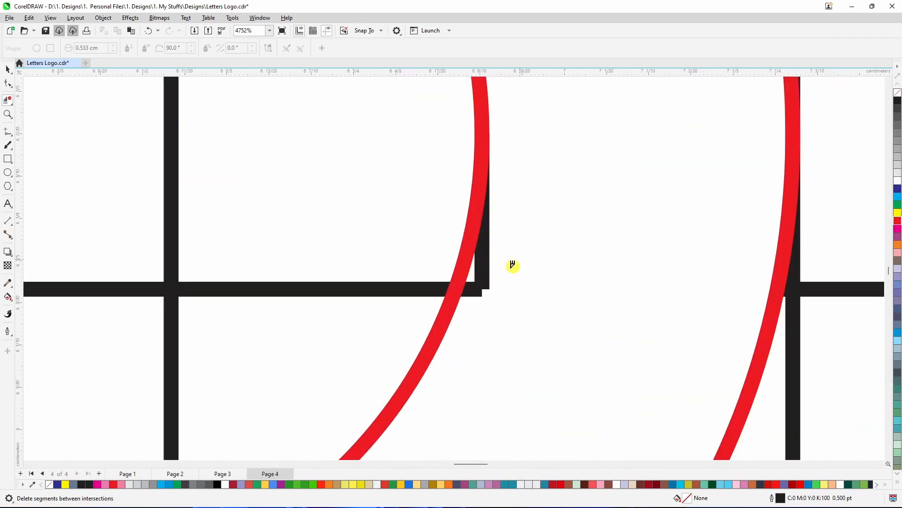
pyautogui.moveTo(517, 259); pyautogui.dragTo(475, 315)
pyautogui.scroll(-2, 477, 295)
pyautogui.scroll(-7, 479, 292)
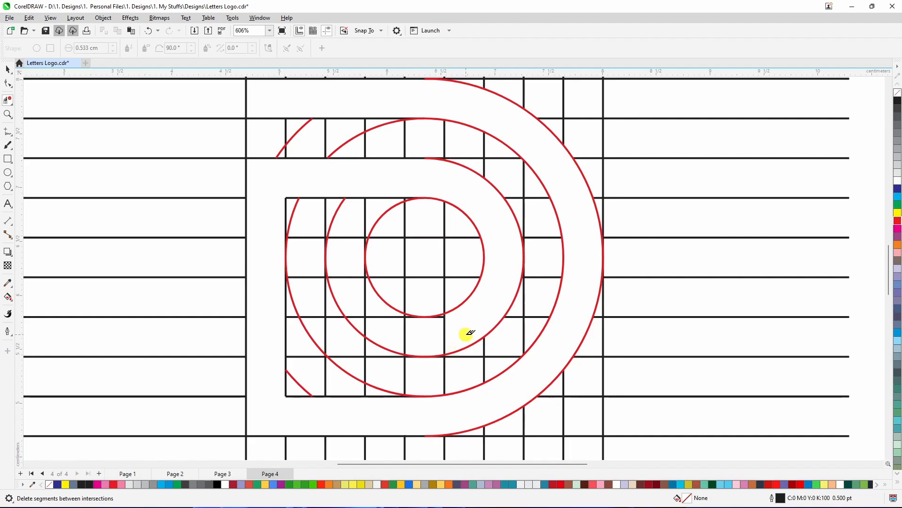
# Clear the horizontal grid segments and the third circle's lower-left arc in the D's inner lower band
pyautogui.moveTo(465, 335); pyautogui.dragTo(336, 340)
pyautogui.scroll(4, 404, 355)
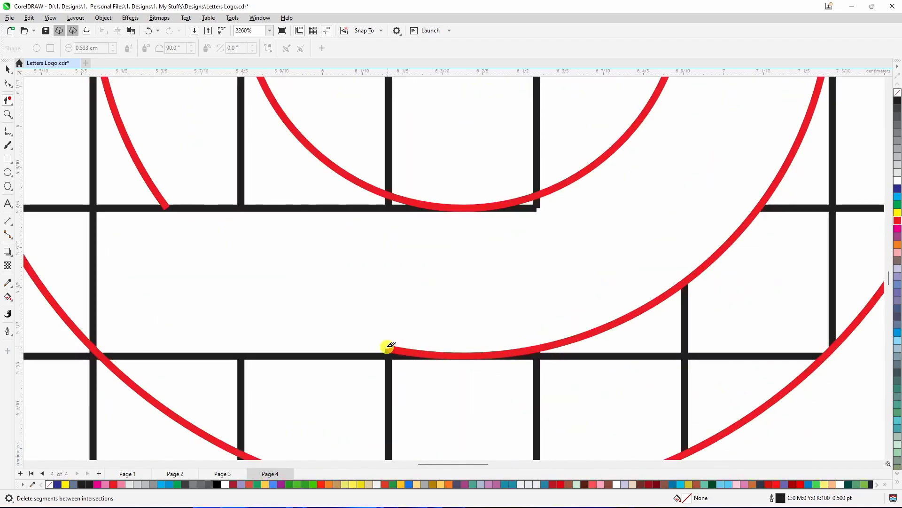
pyautogui.click(394, 349)
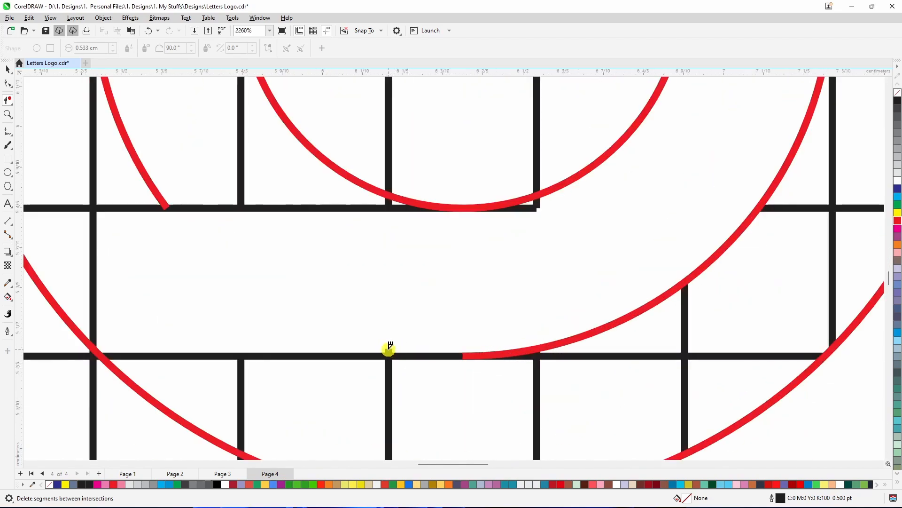
pyautogui.scroll(4, 536, 203)
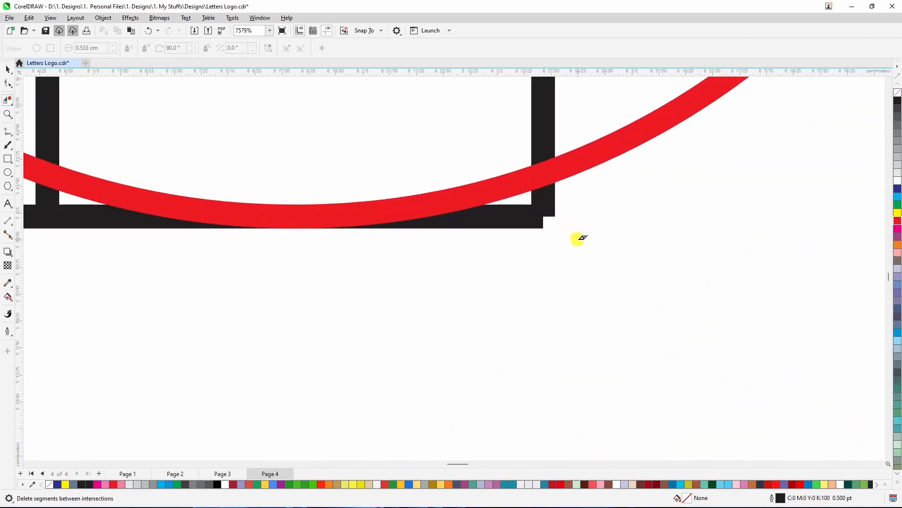
# Remove the tiny grid stub at the lower corner of the inner band
pyautogui.moveTo(564, 237); pyautogui.dragTo(539, 209)
pyautogui.hotkey('ctrl', 'z')
pyautogui.click(544, 211)
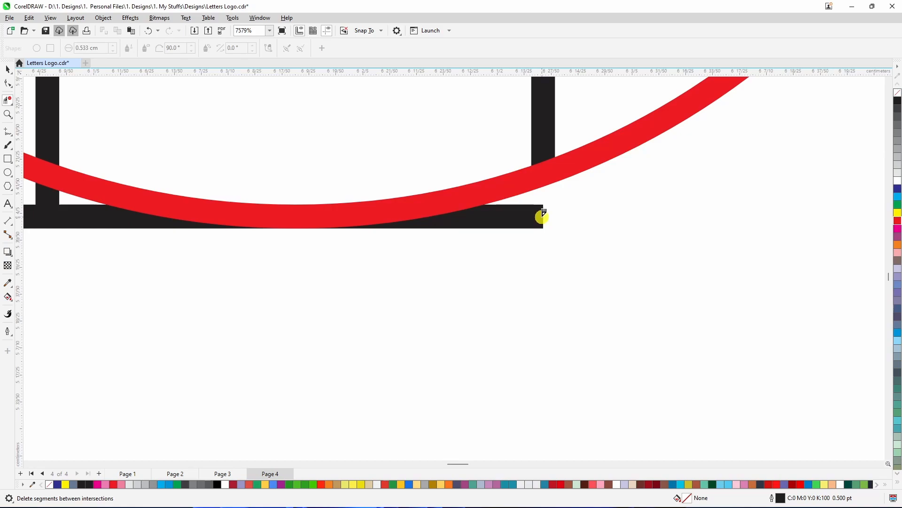
pyautogui.click(542, 215)
pyautogui.scroll(-5, 511, 252)
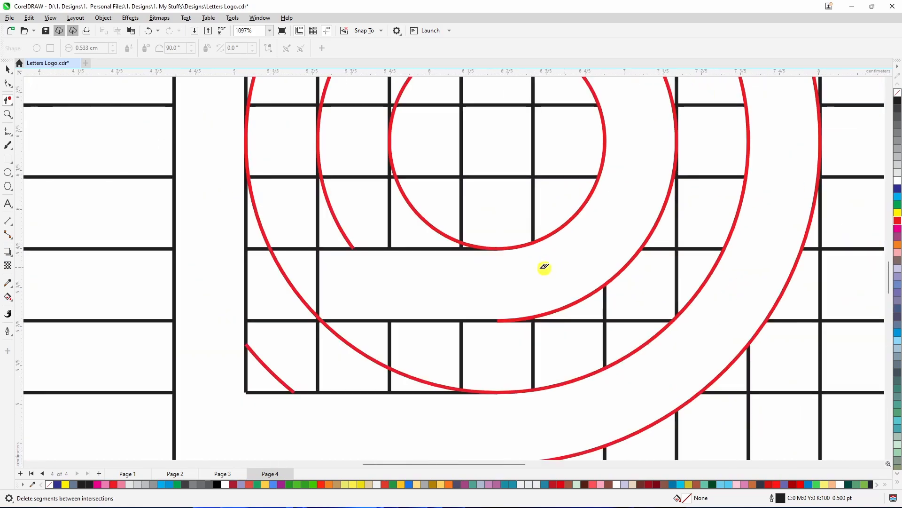
pyautogui.scroll(-2, 544, 266)
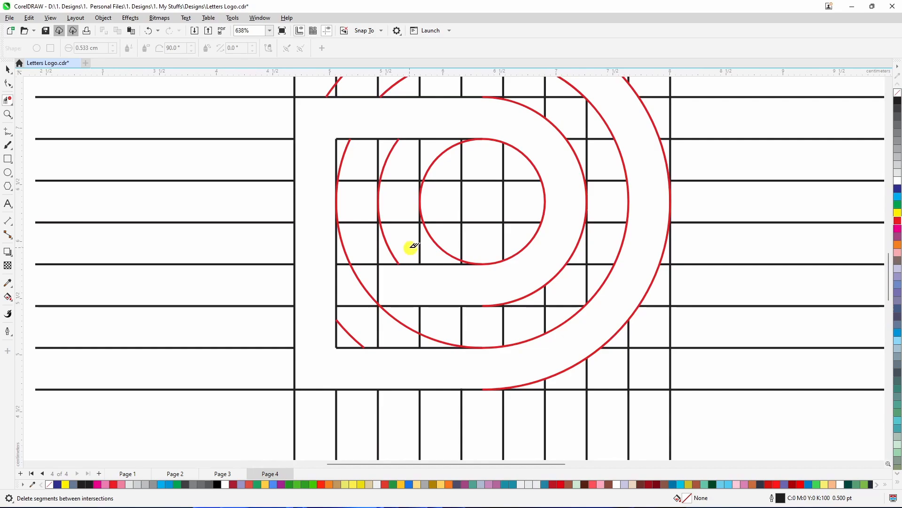
# Delete the second circle's left arc segments and the leftover slivers beside the inner stem
pyautogui.moveTo(393, 126); pyautogui.dragTo(412, 290)
pyautogui.scroll(3, 381, 193)
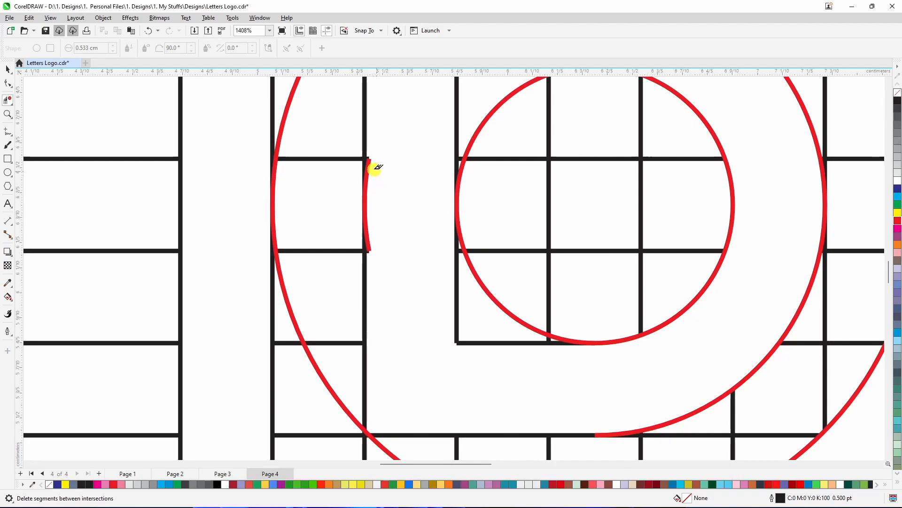
pyautogui.click(370, 245)
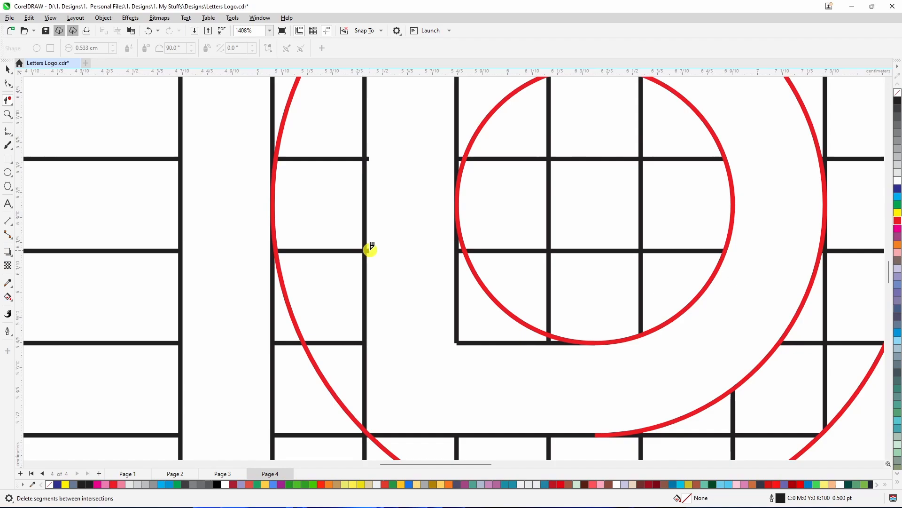
pyautogui.scroll(3, 369, 248)
pyautogui.click(365, 253)
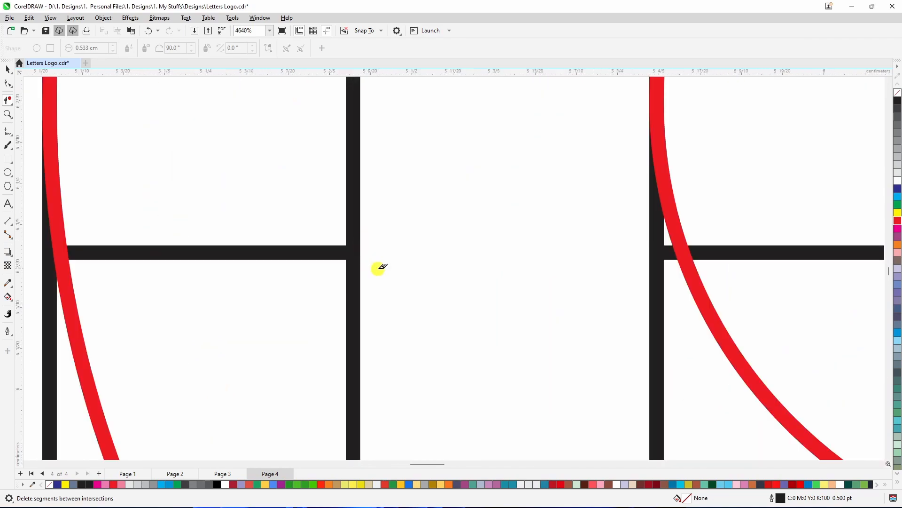
pyautogui.scroll(-2, 376, 263)
pyautogui.moveTo(386, 116); pyautogui.dragTo(374, 151)
# Examine the trimmed D shape against the reference logo
pyautogui.scroll(-4, 374, 177)
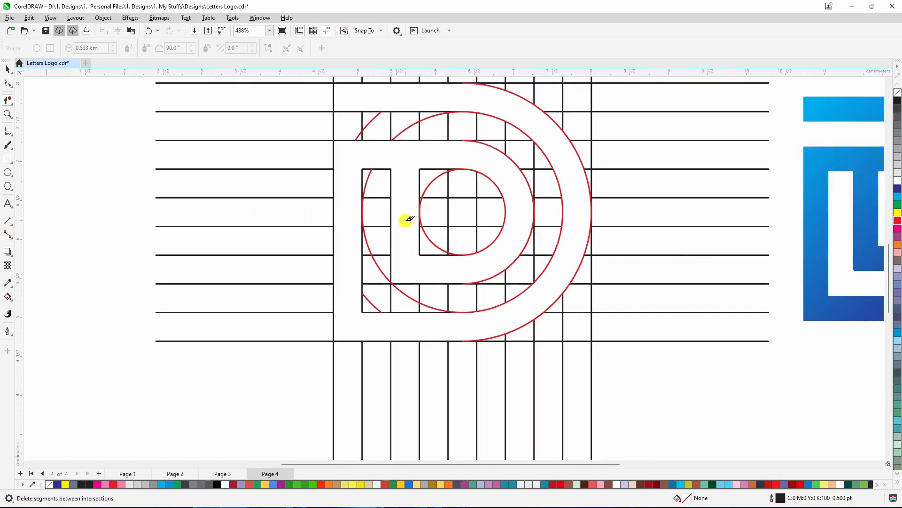
pyautogui.scroll(-1, 410, 219)
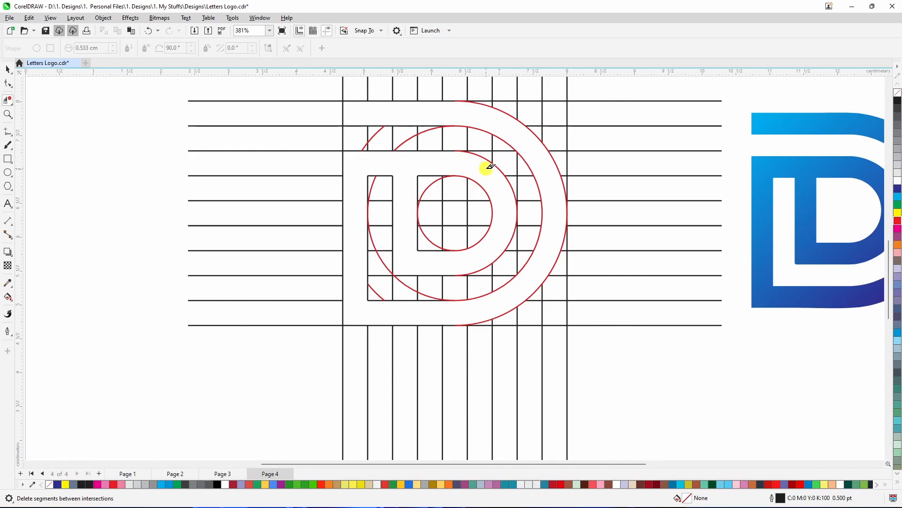
pyautogui.scroll(5, 461, 104)
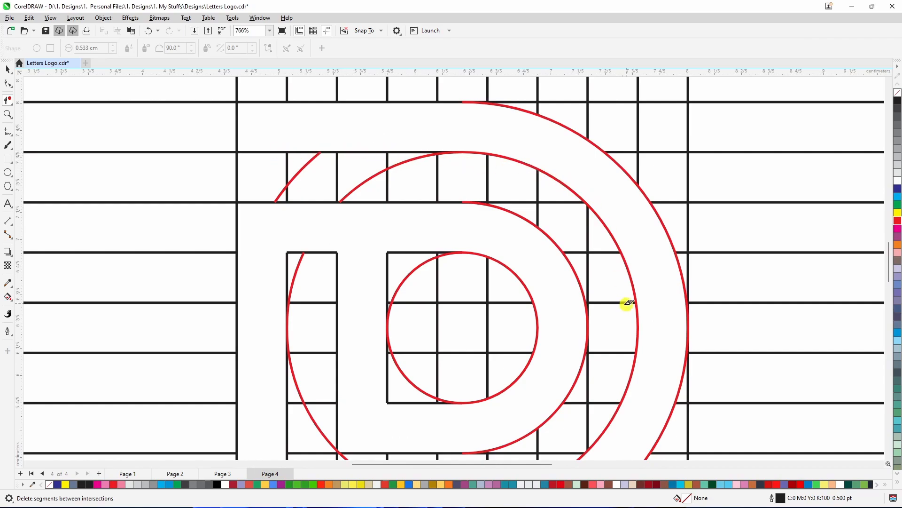
pyautogui.scroll(-1, 578, 288)
pyautogui.scroll(-1, 435, 311)
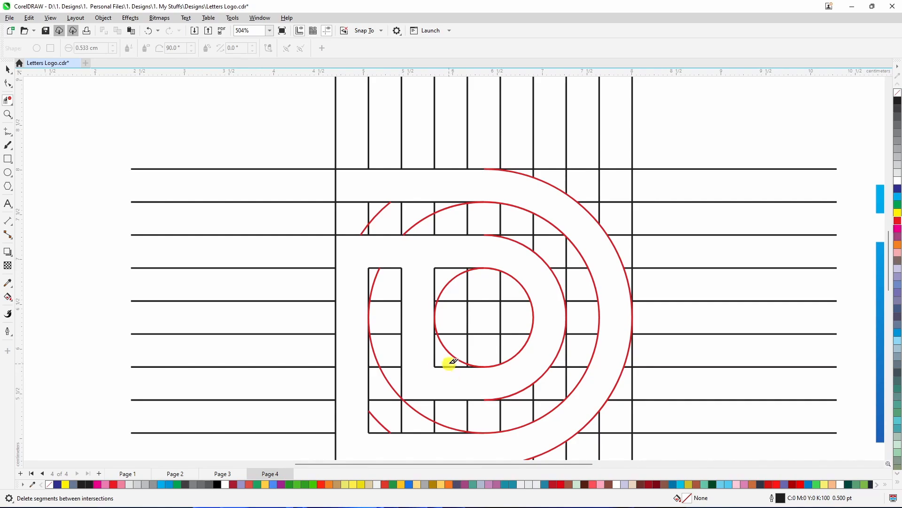
pyautogui.scroll(-1, 449, 282)
pyautogui.scroll(1, 469, 432)
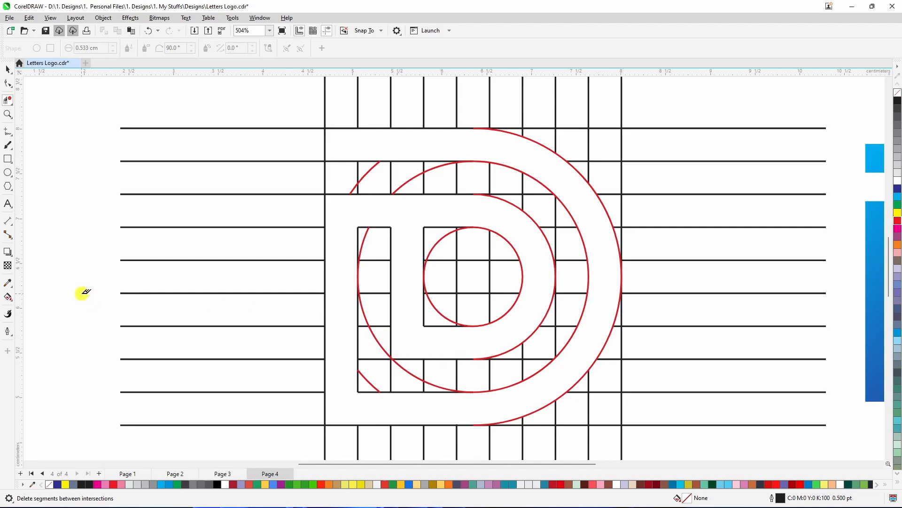
# Fill the enclosed D-shaped region of the trimmed construction lines using Smart Fill
pyautogui.click(13, 301)
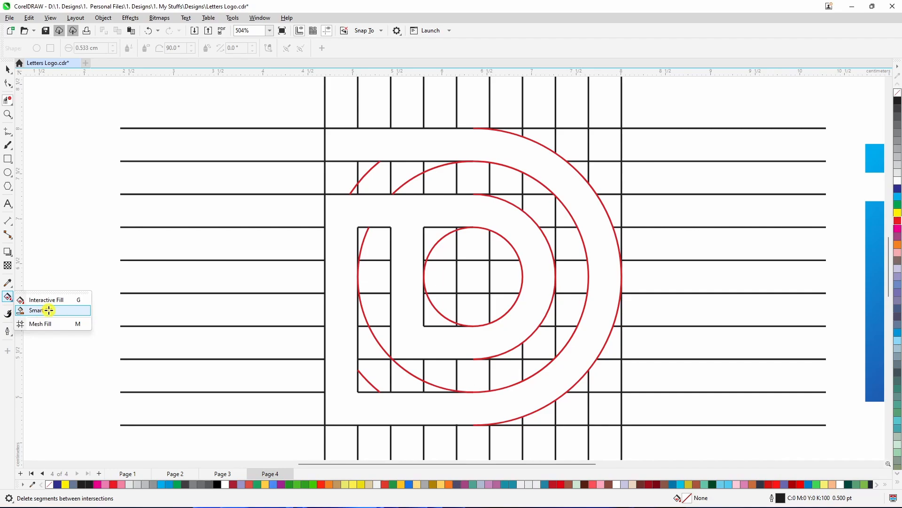
pyautogui.click(49, 309)
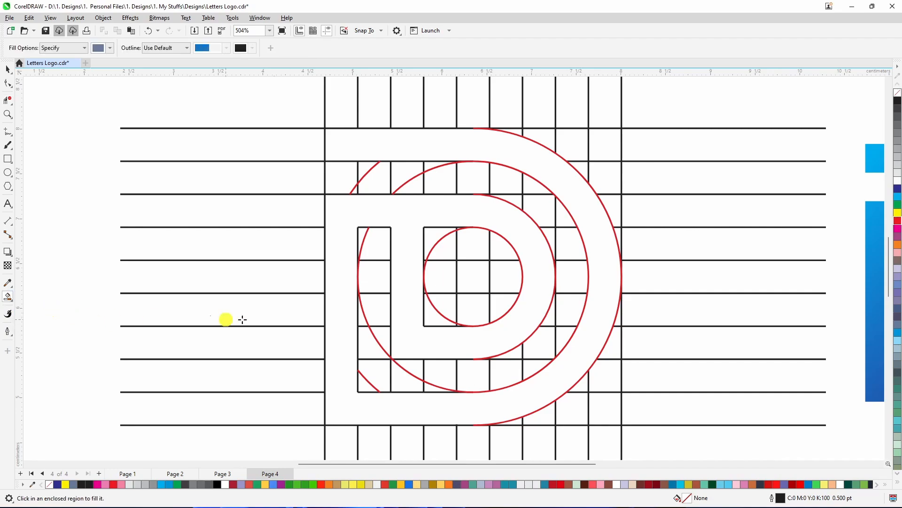
pyautogui.click(353, 218)
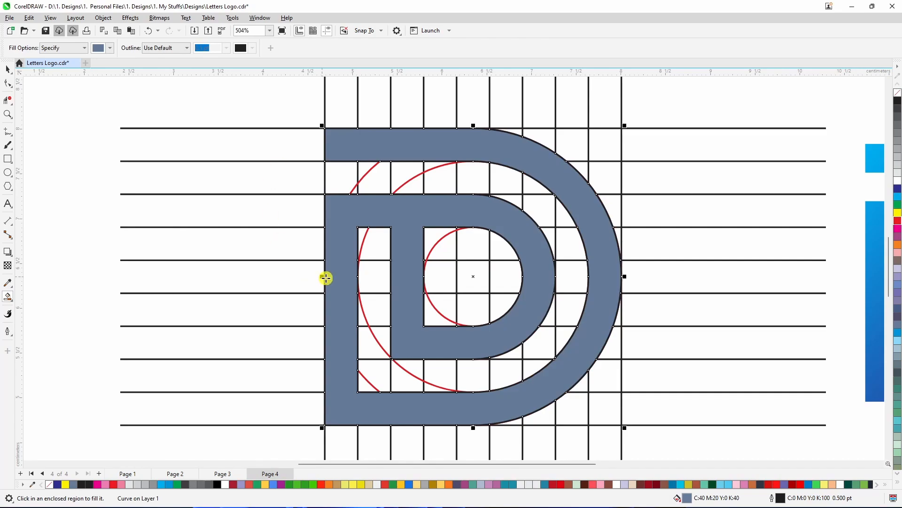
# Cut the filled D shape away from the construction grid
pyautogui.scroll(-3, 525, 269)
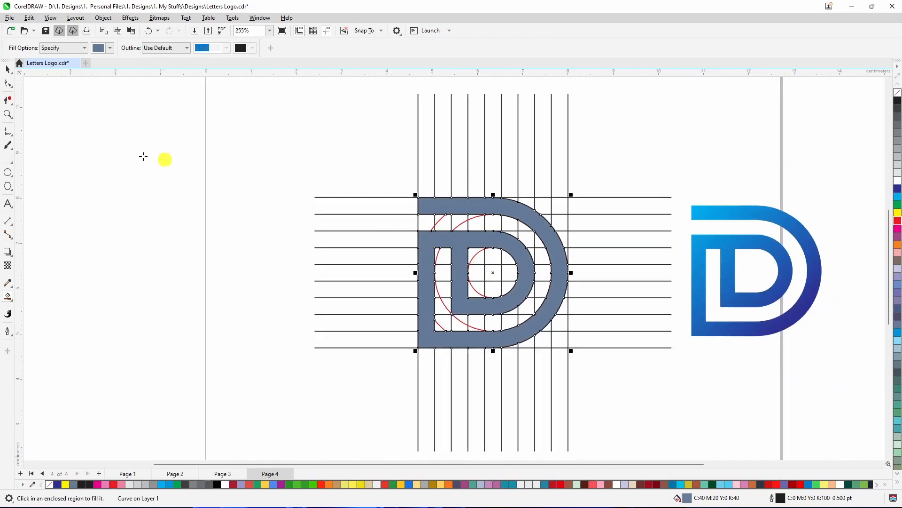
pyautogui.click(7, 71)
pyautogui.scroll(-1, 433, 232)
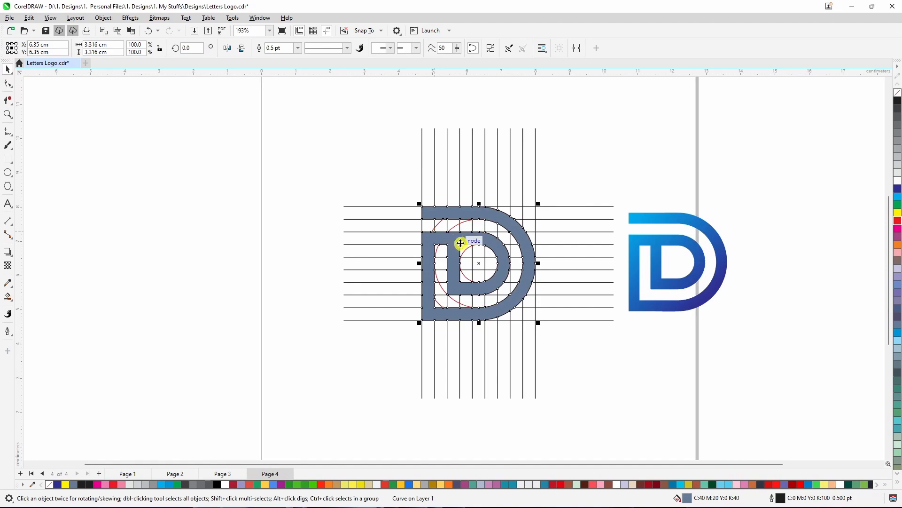
pyautogui.rightClick(445, 237)
pyautogui.click(468, 272)
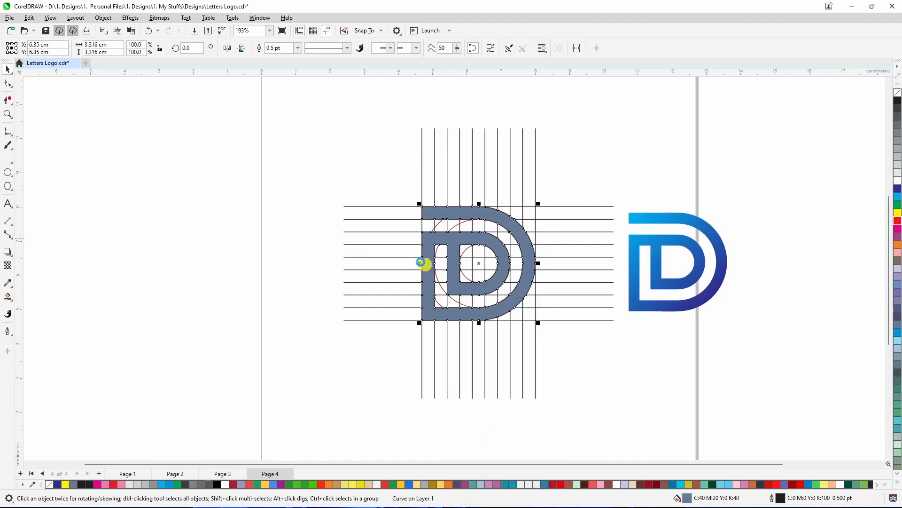
# Trim away the grid lines extending beyond the D's outer square with Virtual Segment Delete
pyautogui.moveTo(290, 107); pyautogui.dragTo(622, 429)
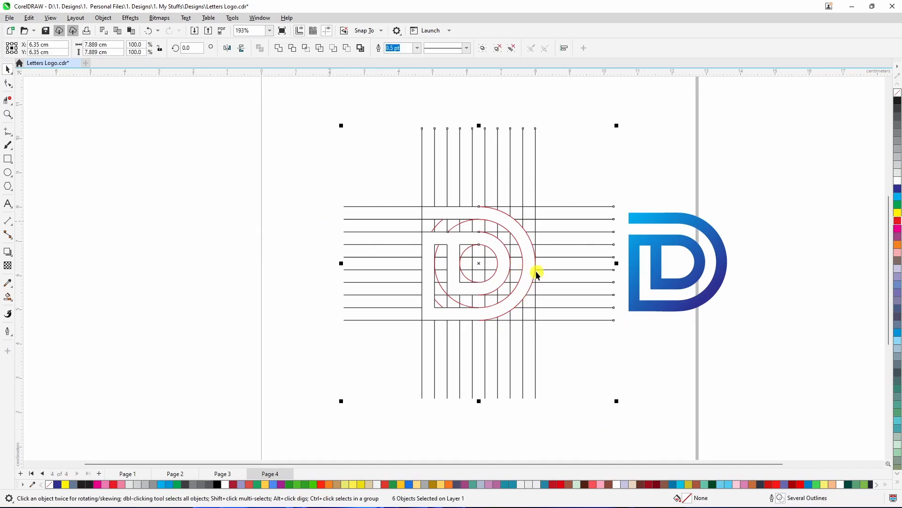
pyautogui.click(78, 118)
pyautogui.click(7, 101)
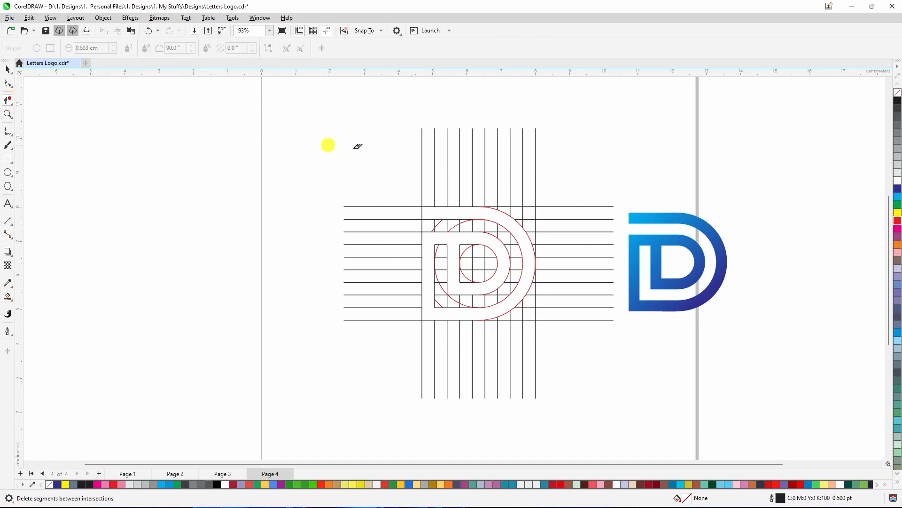
pyautogui.moveTo(389, 122); pyautogui.dragTo(336, 368)
pyautogui.moveTo(352, 161); pyautogui.dragTo(422, 390)
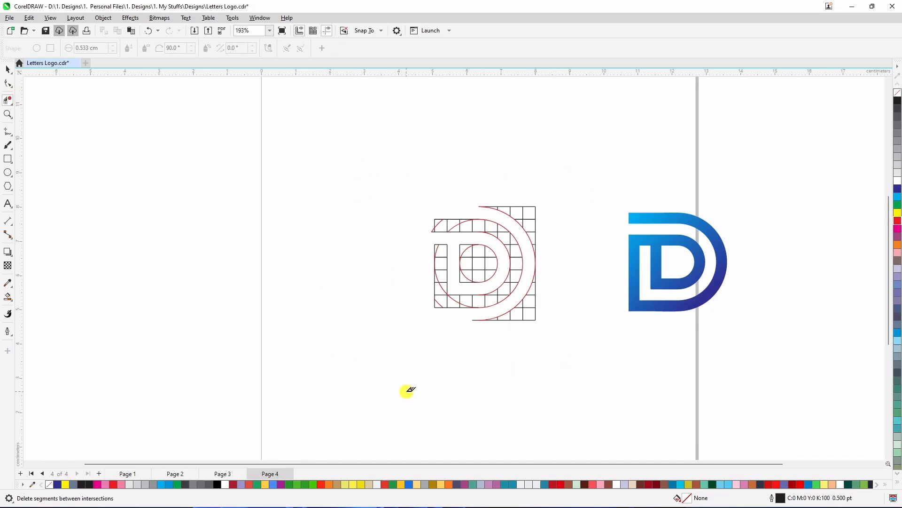
pyautogui.hotkey('ctrl', 'z')
pyautogui.moveTo(376, 172); pyautogui.dragTo(376, 396)
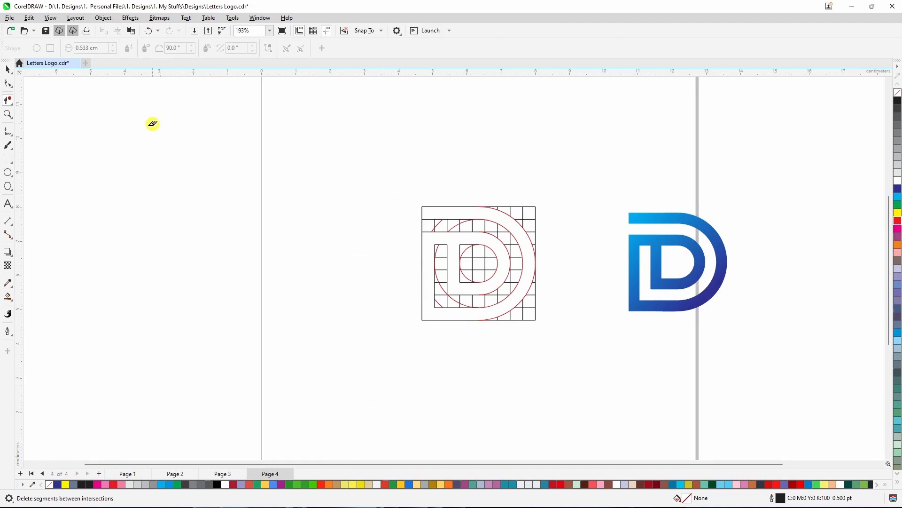
# Move the trimmed construction grid to the upper left of the workspace
pyautogui.click(7, 70)
pyautogui.moveTo(405, 167); pyautogui.dragTo(550, 369)
pyautogui.moveTo(478, 264)
pyautogui.mouseDown()
pyautogui.moveTo(383, 157)
pyautogui.moveTo(334, 147)
pyautogui.mouseUp()
pyautogui.click(379, 280)
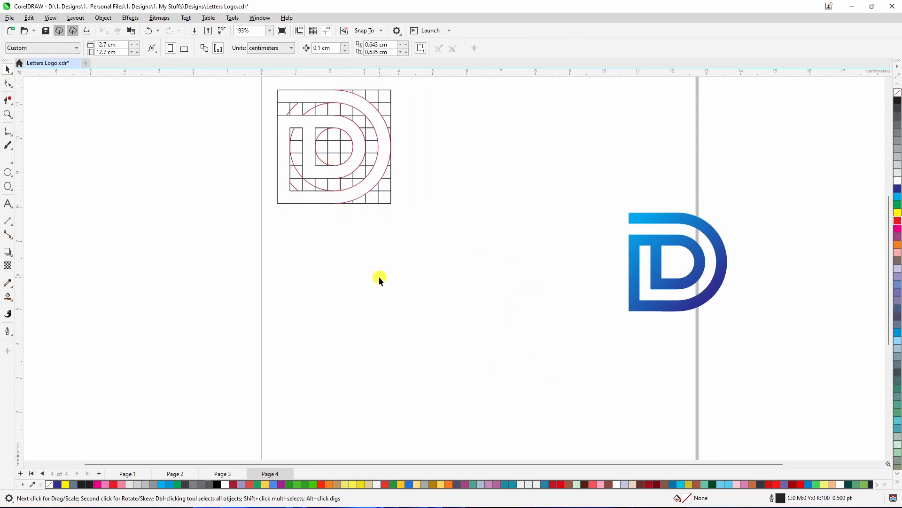
# Paste the filled D shape back onto the page and shift the construction grid further left
pyautogui.hotkey('ctrl', 'v')
pyautogui.scroll(-1, 450, 254)
pyautogui.scroll(-1, 449, 255)
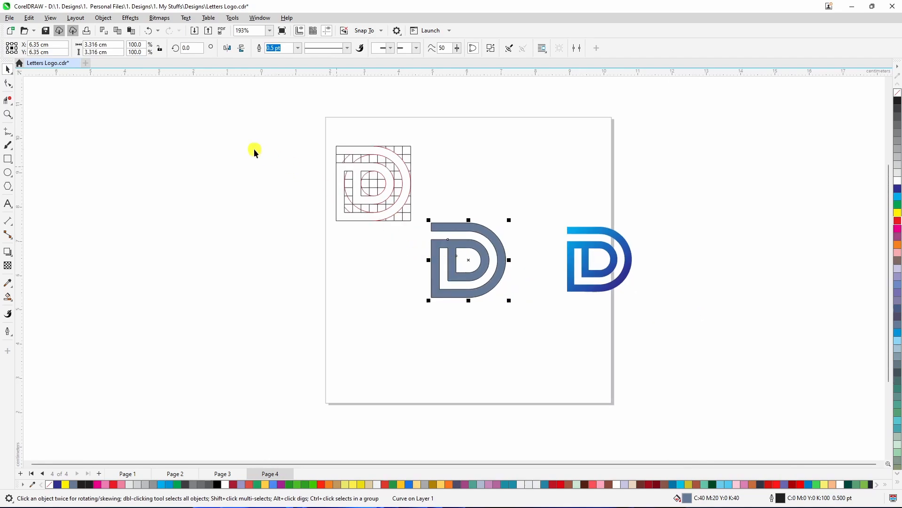
pyautogui.moveTo(295, 120); pyautogui.dragTo(415, 244)
pyautogui.moveTo(371, 182); pyautogui.dragTo(230, 185)
# Enlarge the pasted D shape on the page and delete the reference logo
pyautogui.click(487, 262)
pyautogui.moveTo(510, 300); pyautogui.dragTo(539, 330)
pyautogui.click(591, 291)
pyautogui.press('Delete')
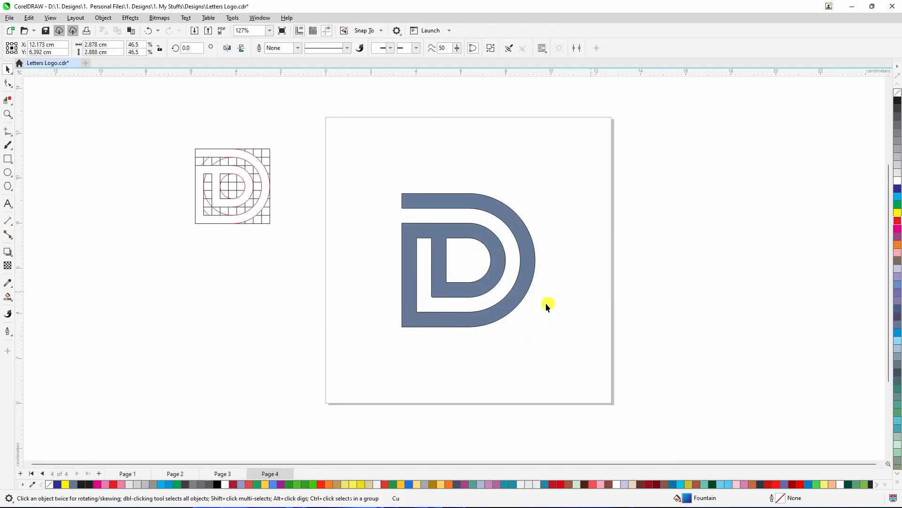
# Remove the outline from the filled D shape
pyautogui.click(504, 311)
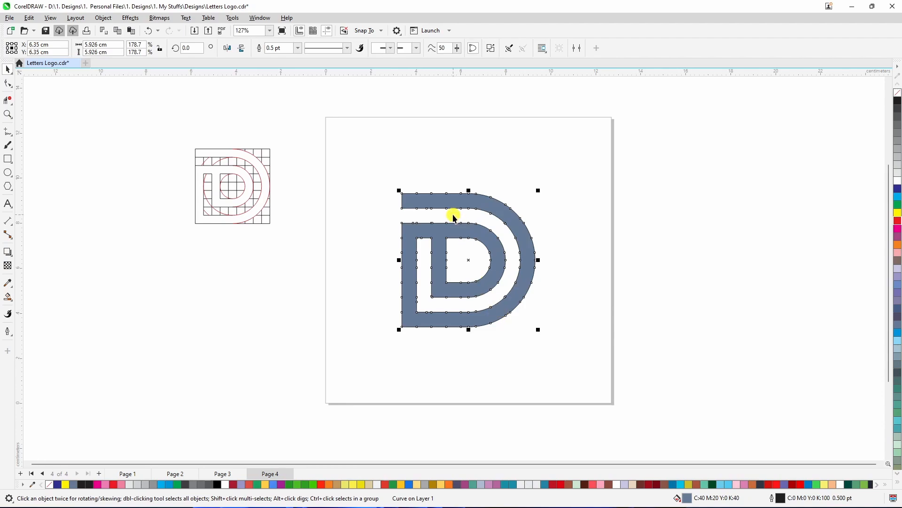
pyautogui.scroll(1, 453, 212)
pyautogui.scroll(-2, 469, 241)
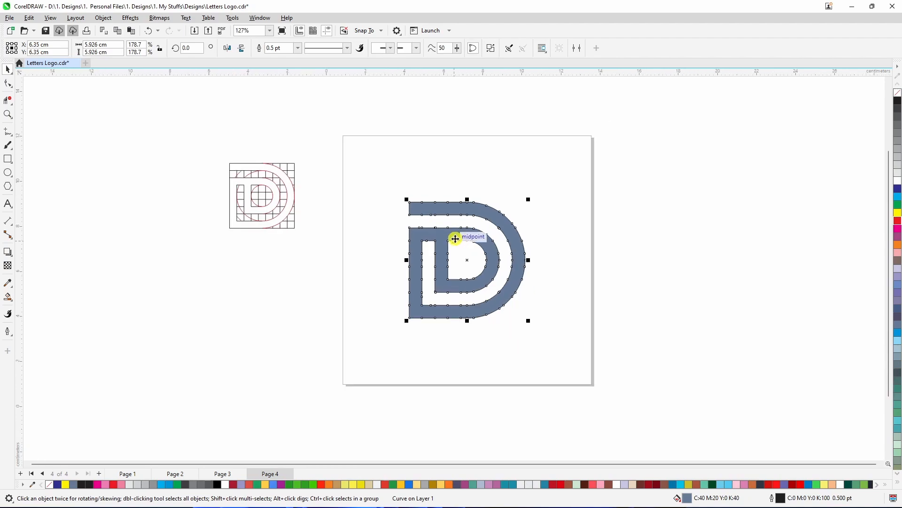
pyautogui.rightClick(898, 94)
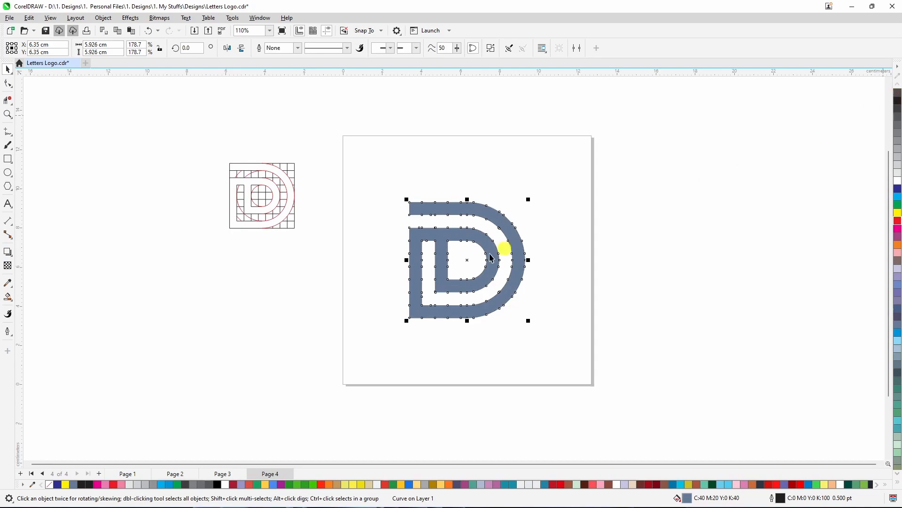
# Apply a diagonal linear gradient to the D, light blue at the top-left to dark blue at the bottom-right
pyautogui.click(12, 301)
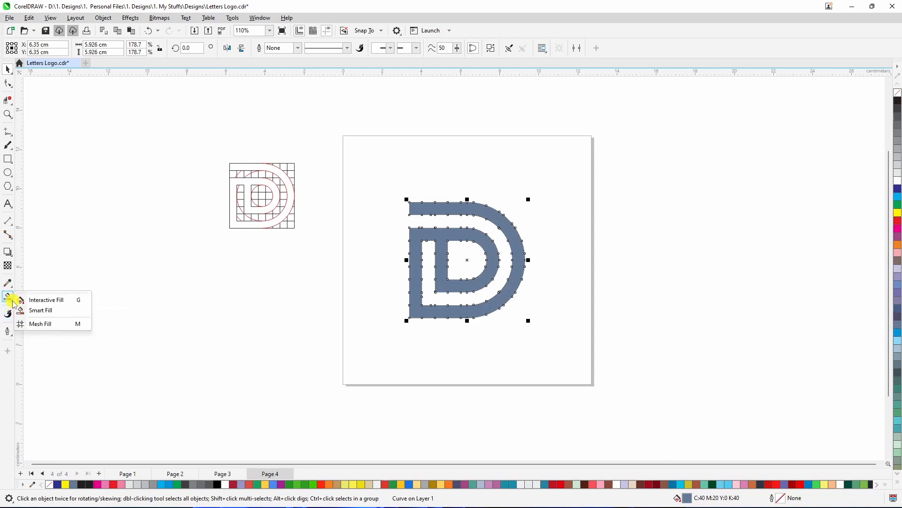
pyautogui.click(46, 300)
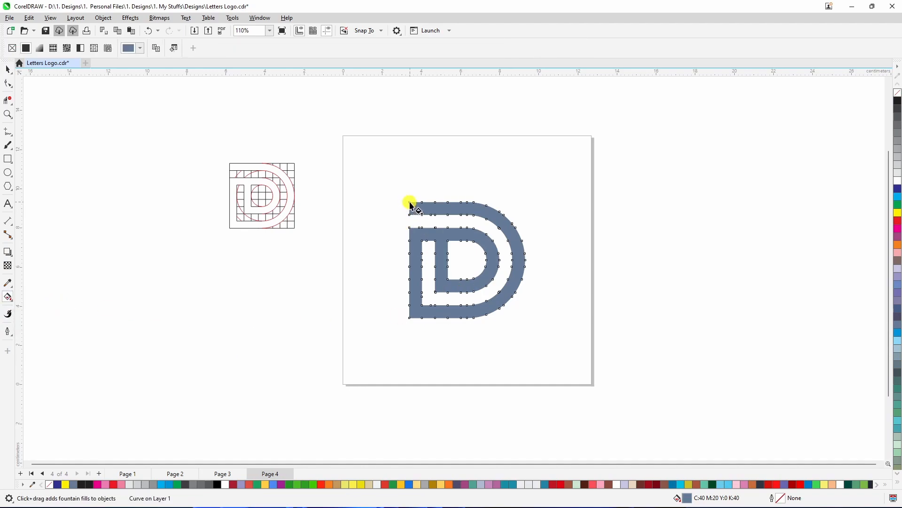
pyautogui.moveTo(410, 205); pyautogui.dragTo(500, 310)
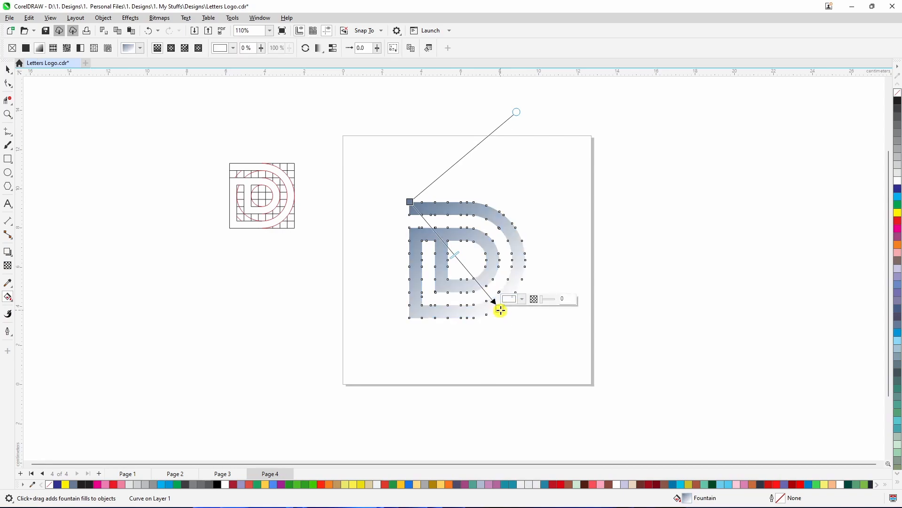
pyautogui.click(898, 189)
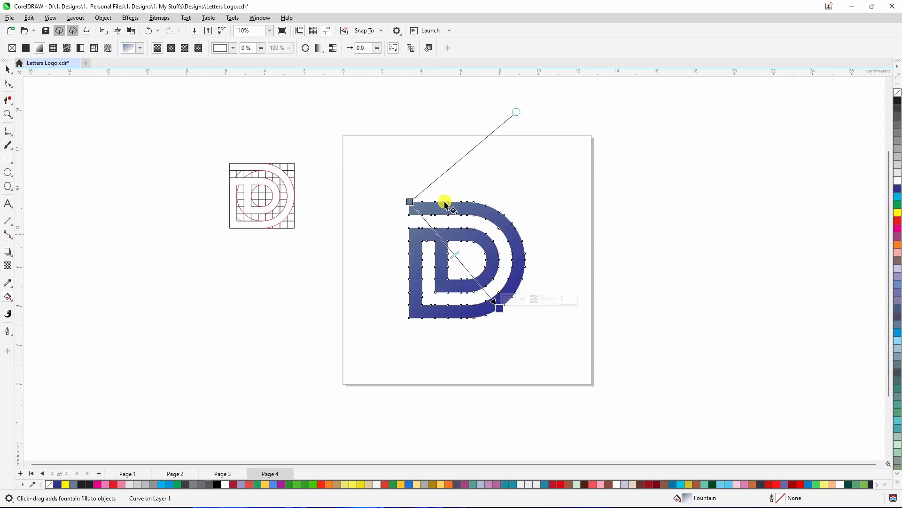
pyautogui.click(410, 202)
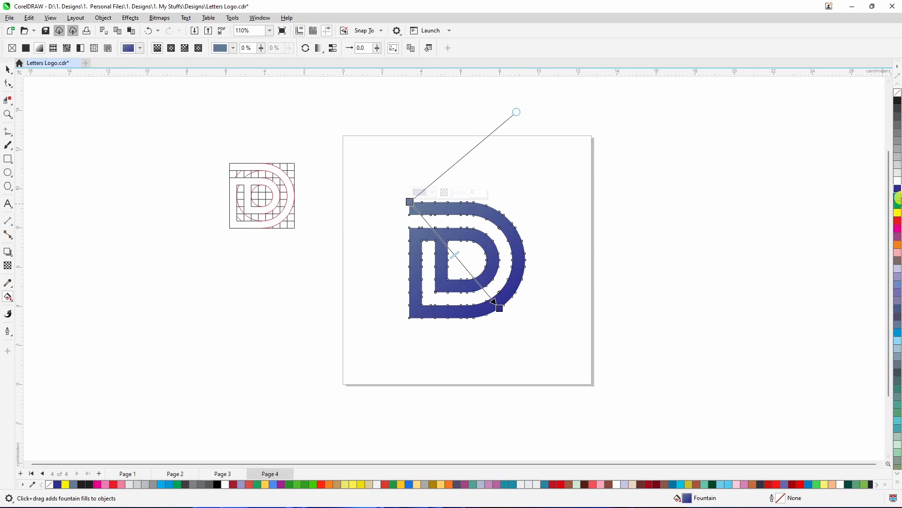
pyautogui.click(898, 198)
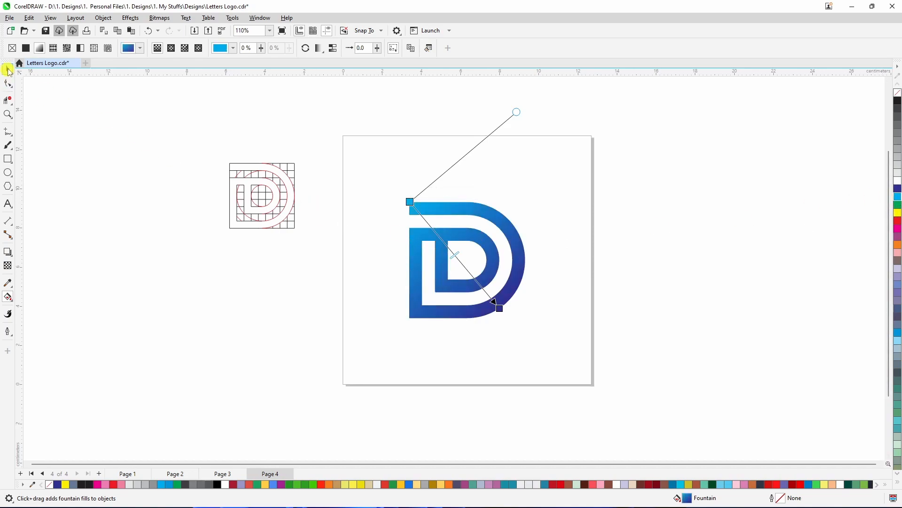
pyautogui.click(9, 70)
# Delete the construction grid and circles
pyautogui.click(470, 288)
pyautogui.click(200, 130)
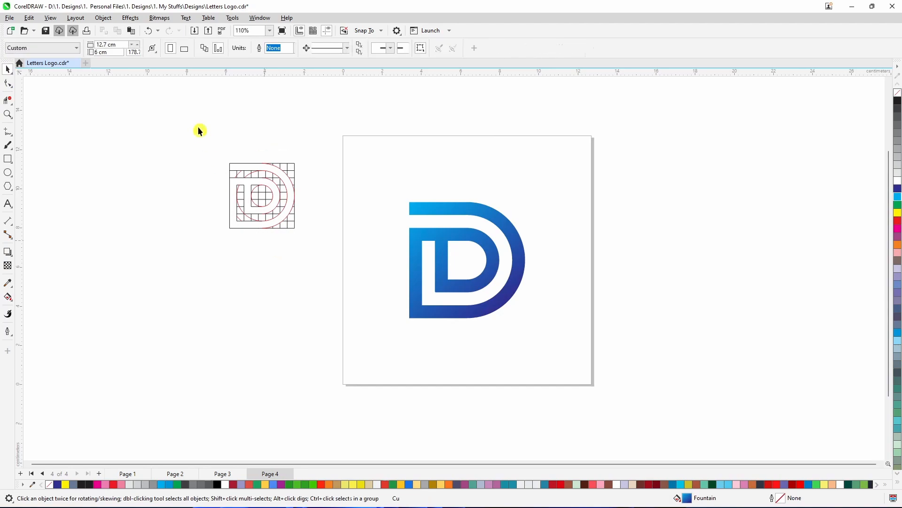
pyautogui.moveTo(202, 117); pyautogui.dragTo(312, 286)
pyautogui.moveTo(262, 197); pyautogui.dragTo(376, 173)
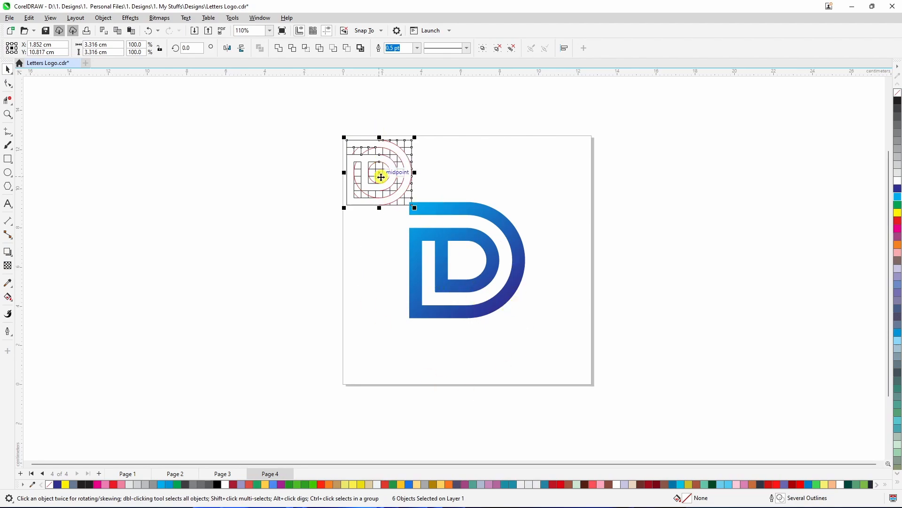
pyautogui.press('Delete')
# Zoom to the page and preview the finished logo full-screen
pyautogui.click(442, 212)
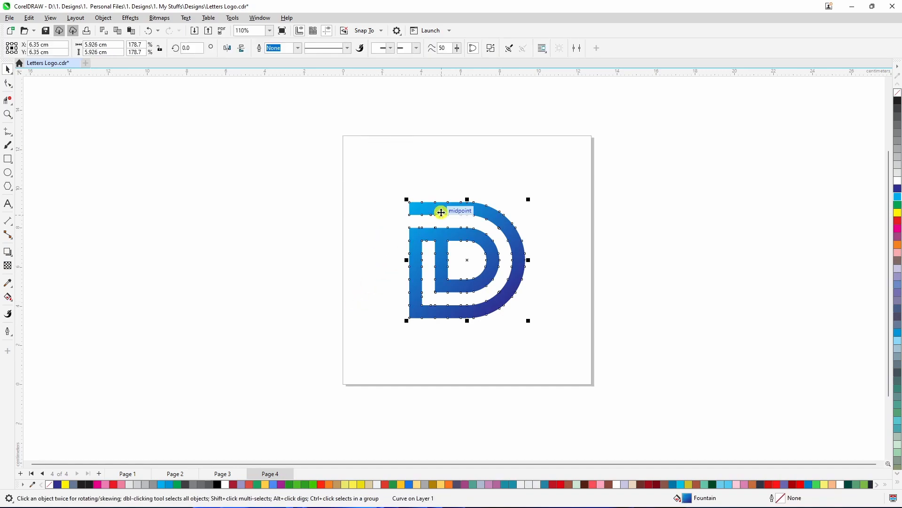
pyautogui.click(278, 193)
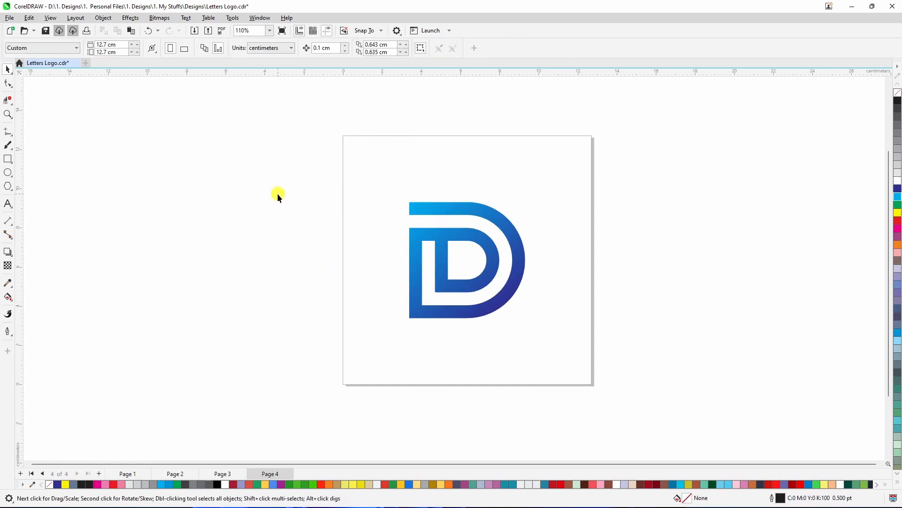
pyautogui.hotkey('shift', 'F4')
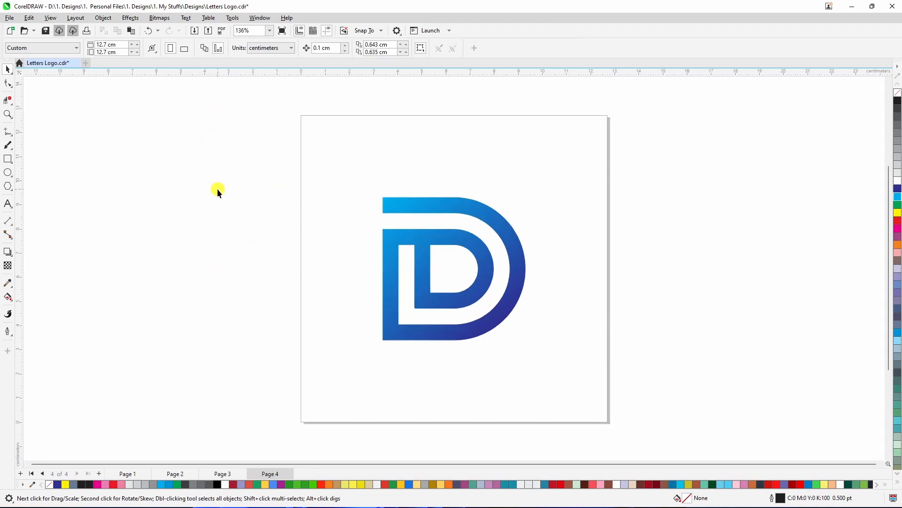
pyautogui.press('F9')
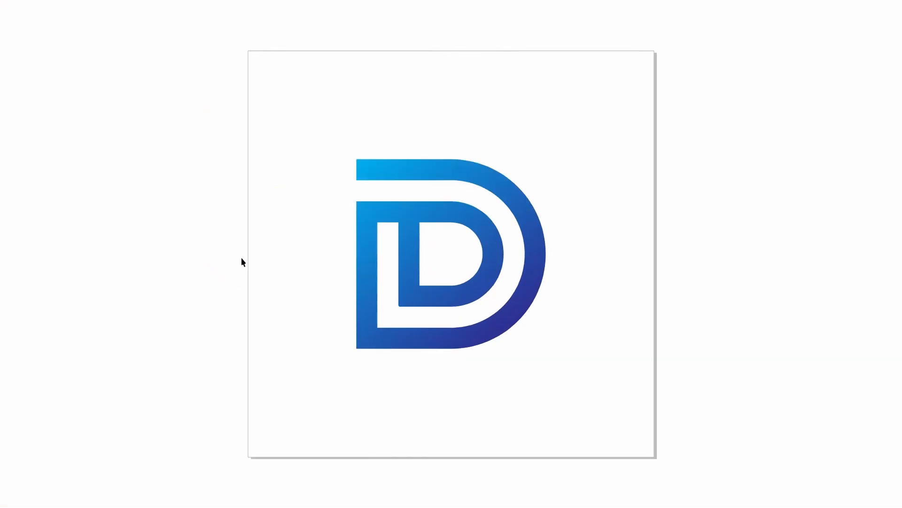